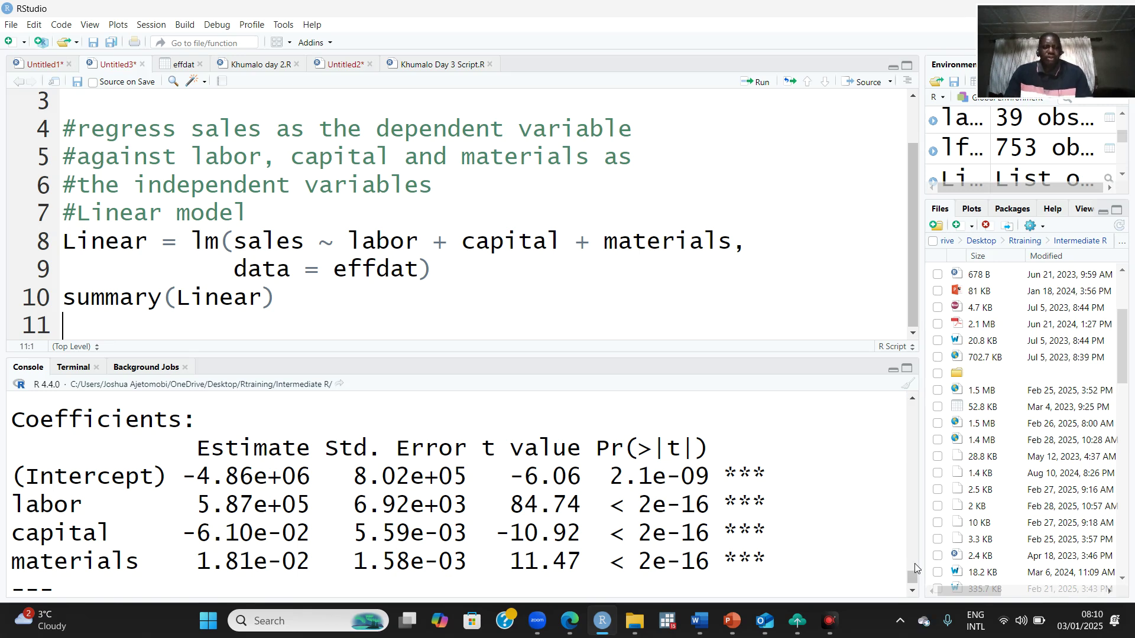
- Add the comment "#Semi-log model" to the script below the linear model's summary, leaving a blank line between them
left_click(911, 593)
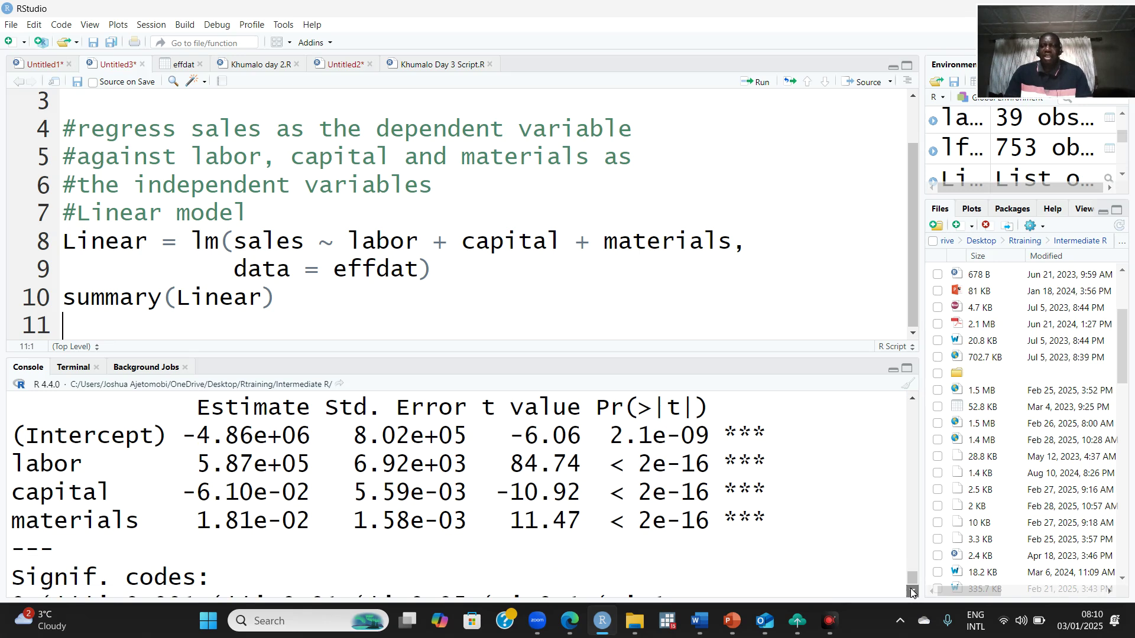
left_click(911, 593)
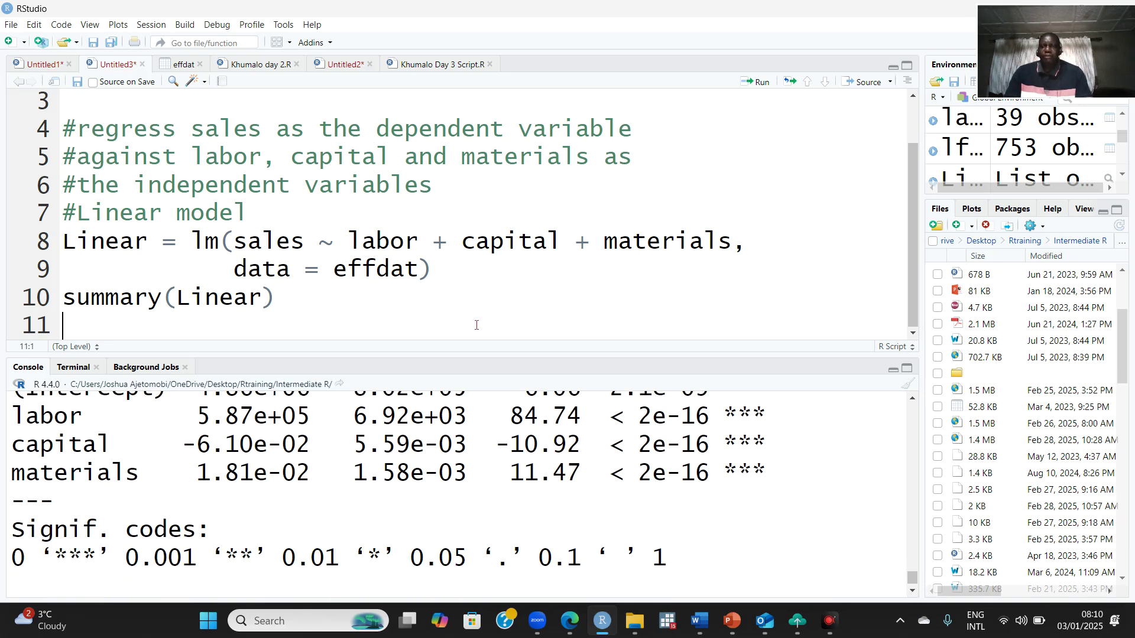
key("Return")
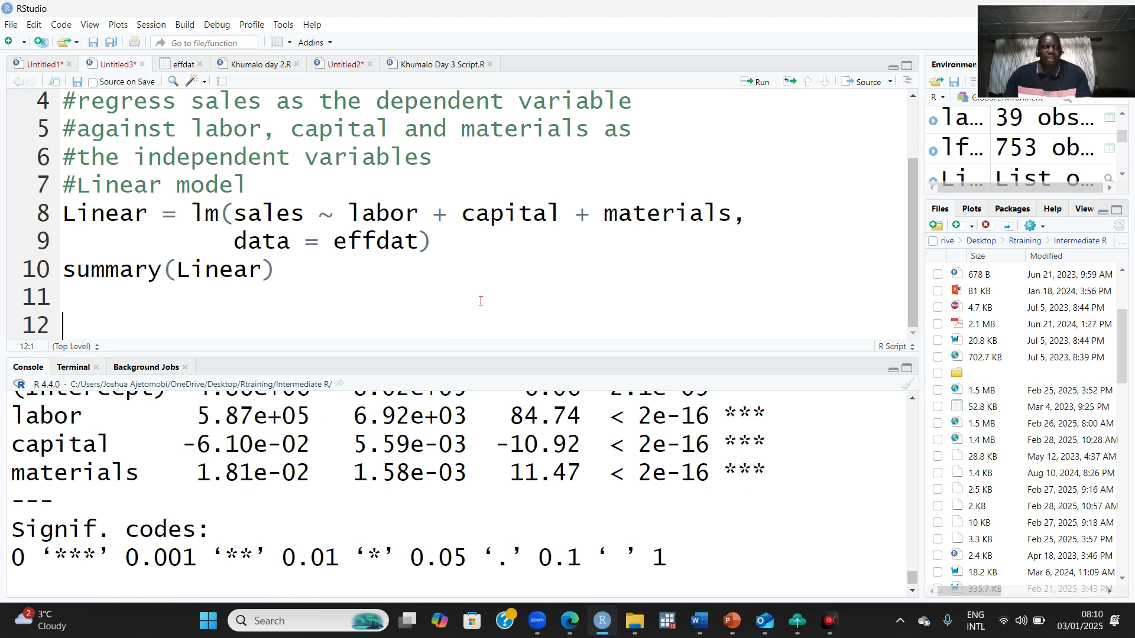
type("#")
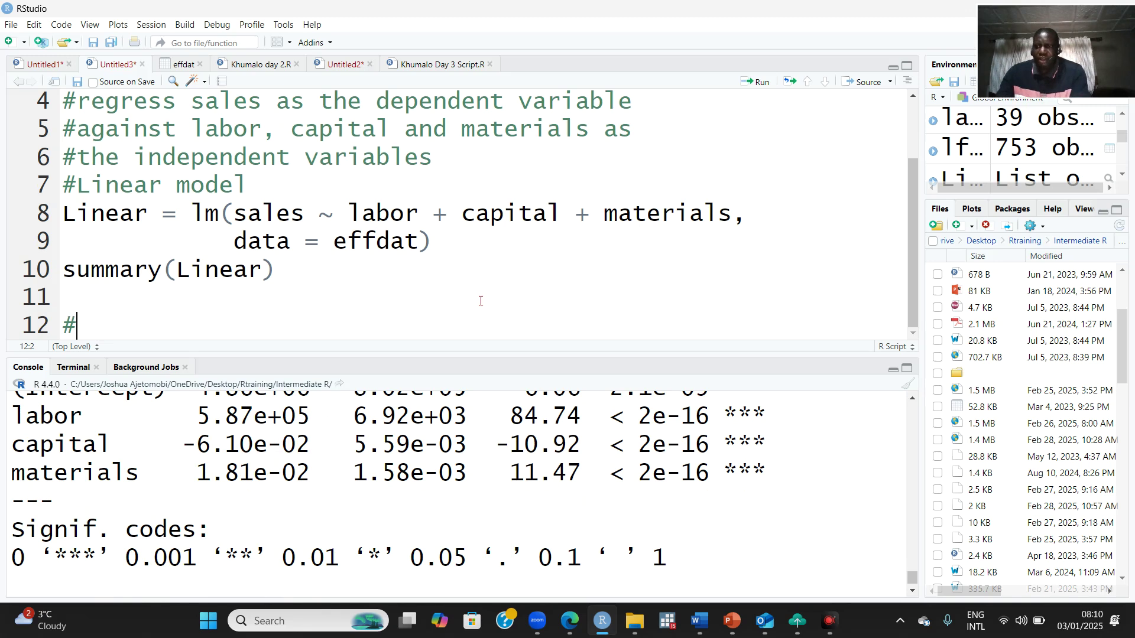
type("Sem")
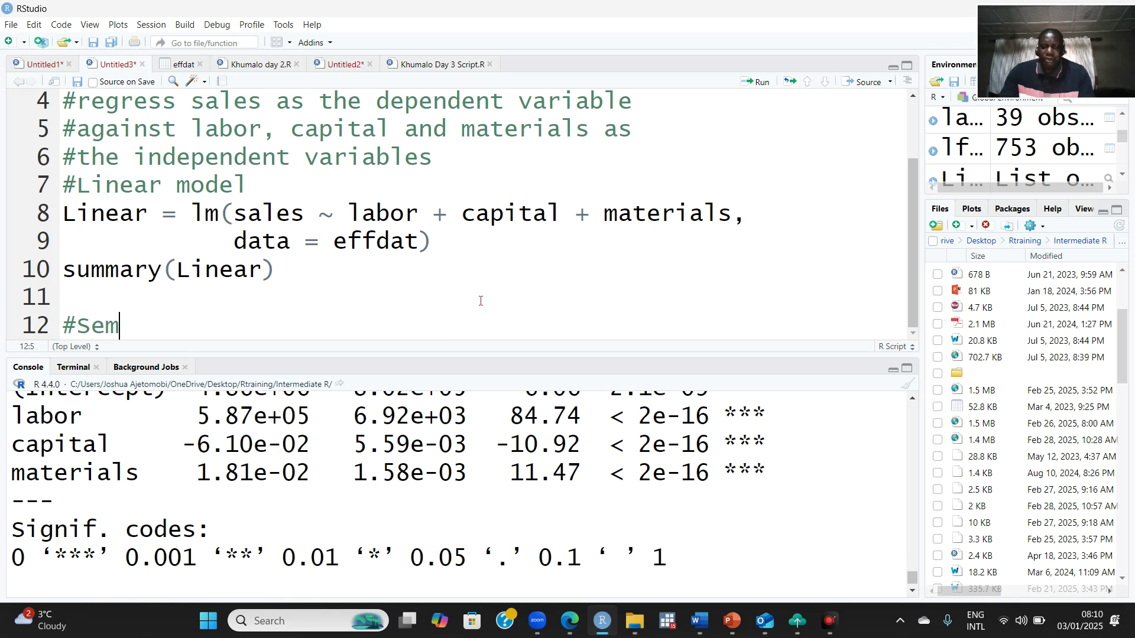
type("i-")
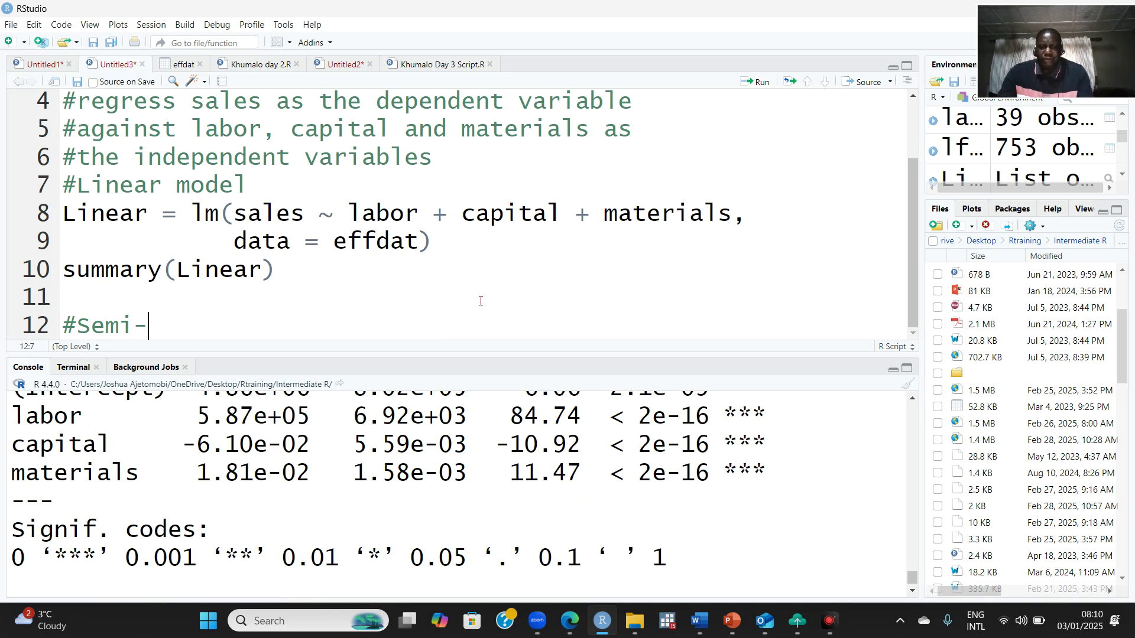
type("log")
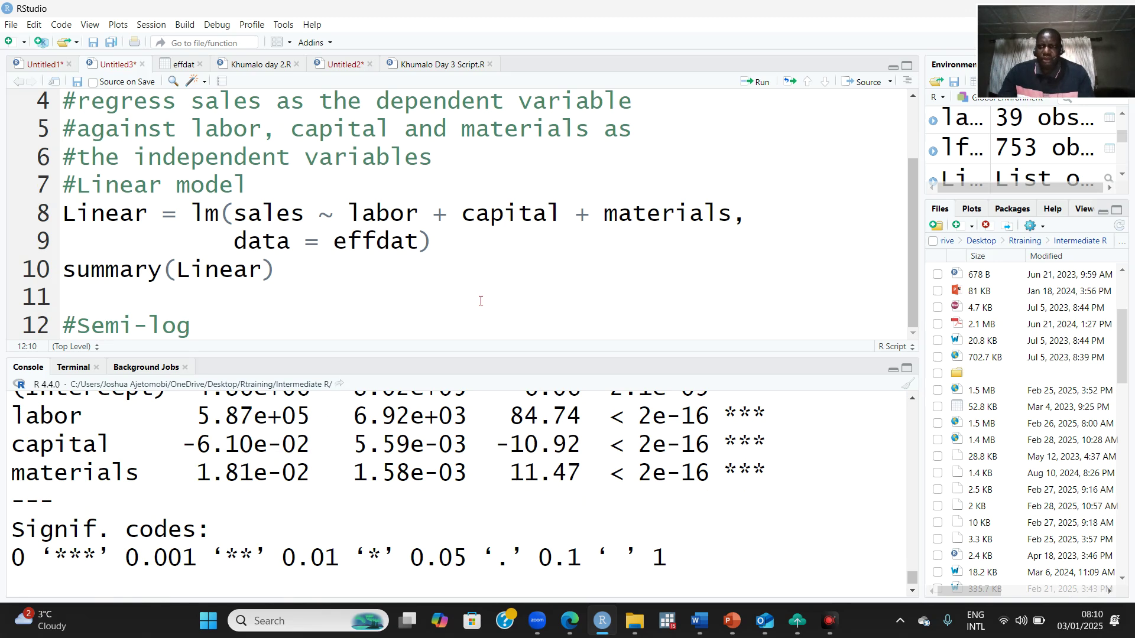
type("m")
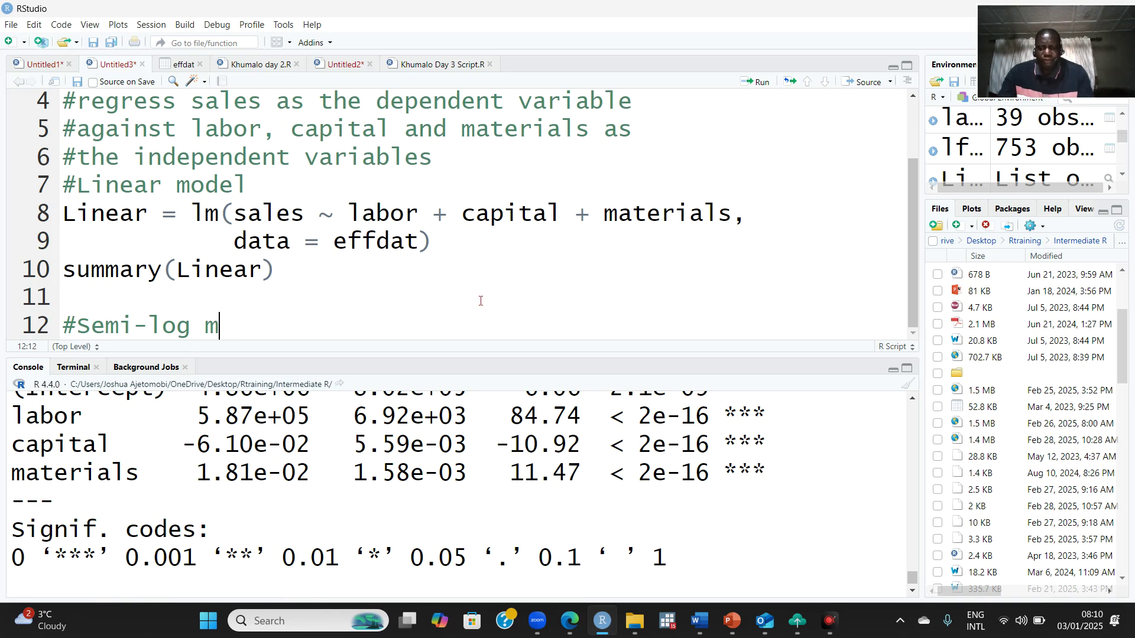
type("odel")
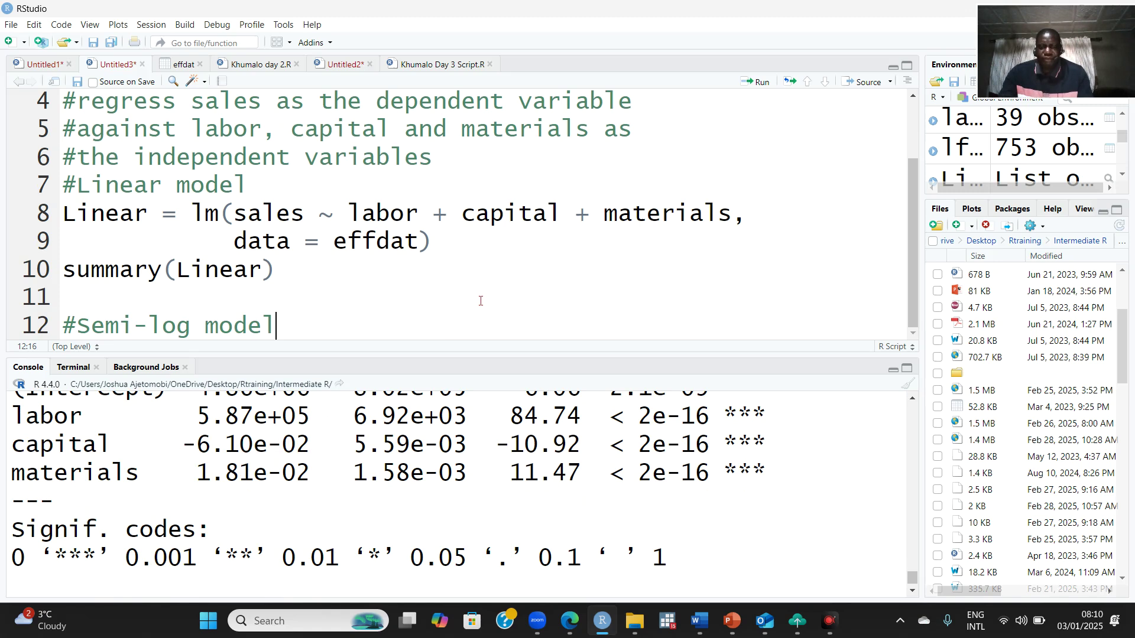
key("Return")
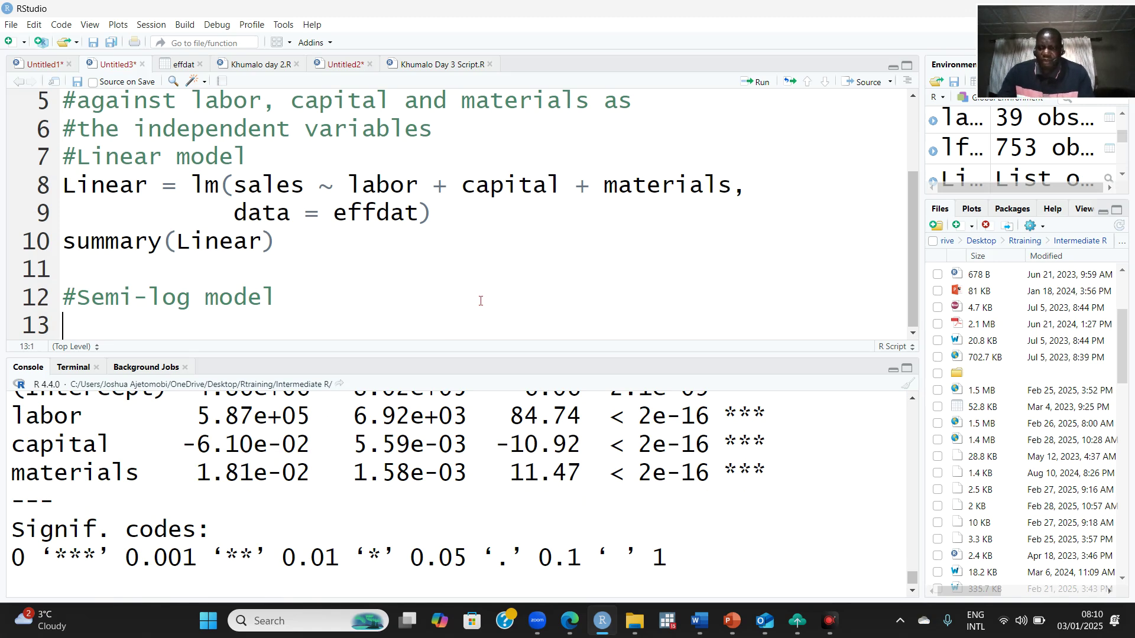
- Begin assigning semi_log to an lm() call with log(sales) as the dependent variable of the formula
type("semi")
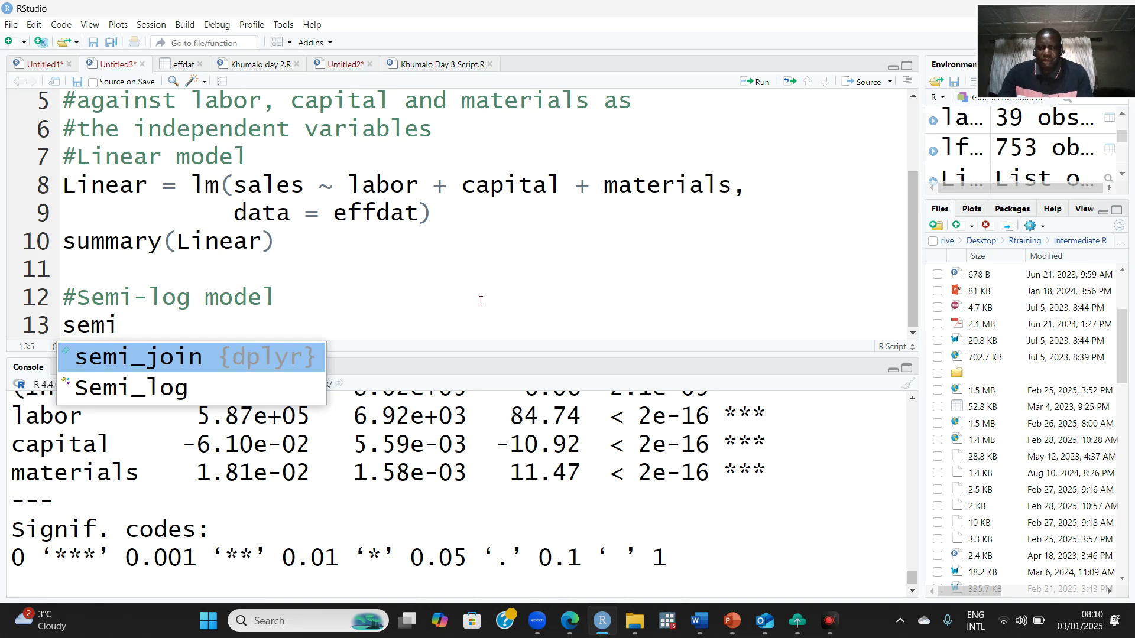
type("_log ")
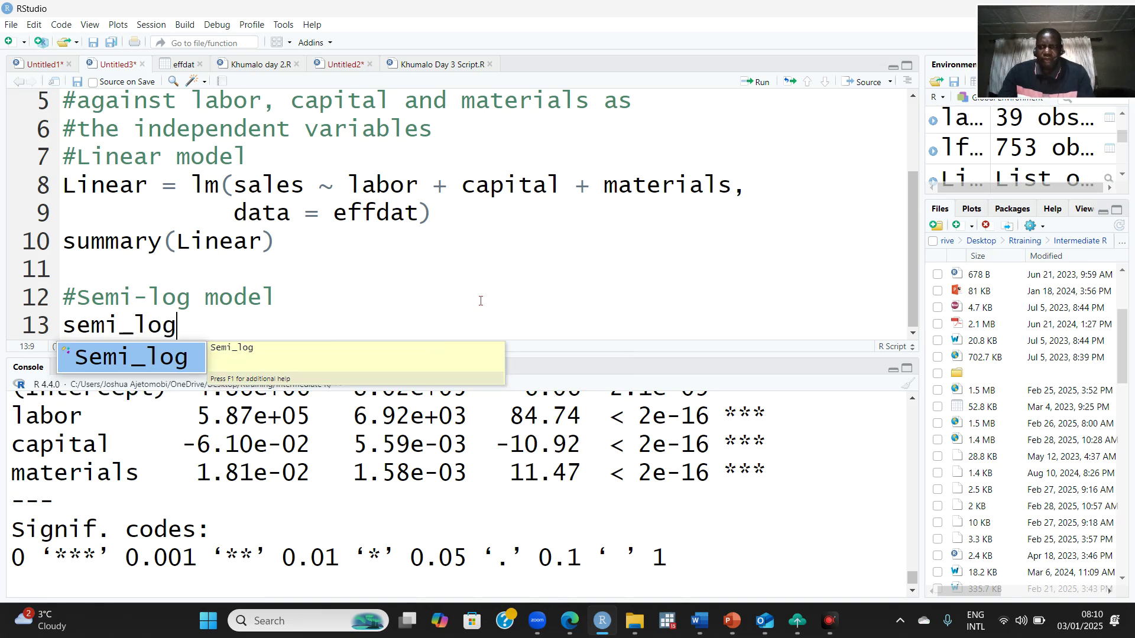
type("= ")
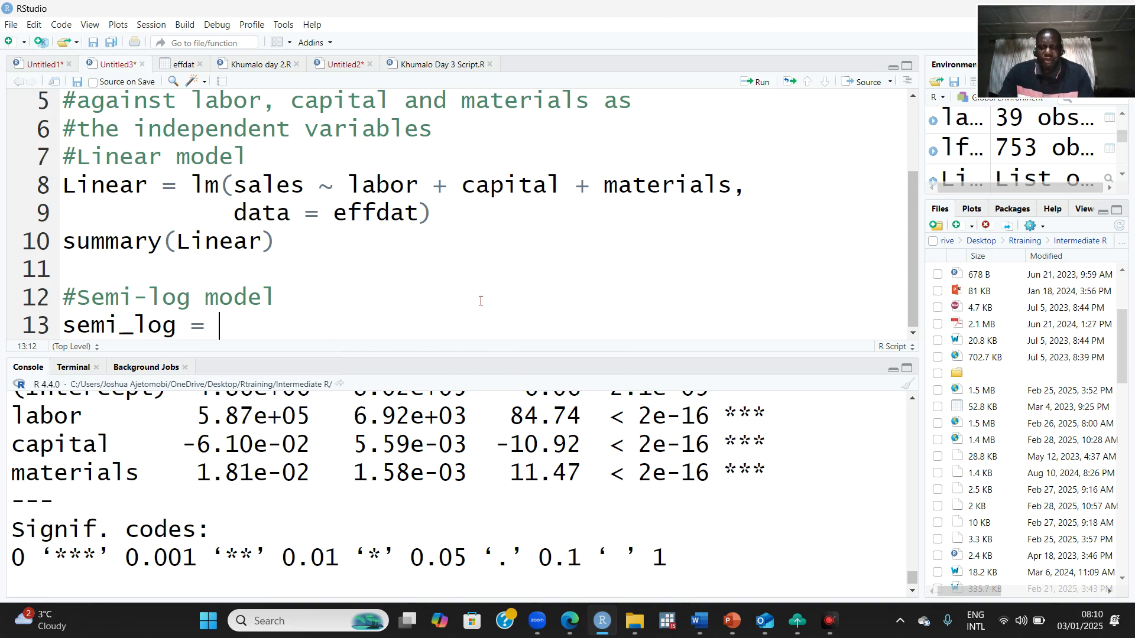
type("lm")
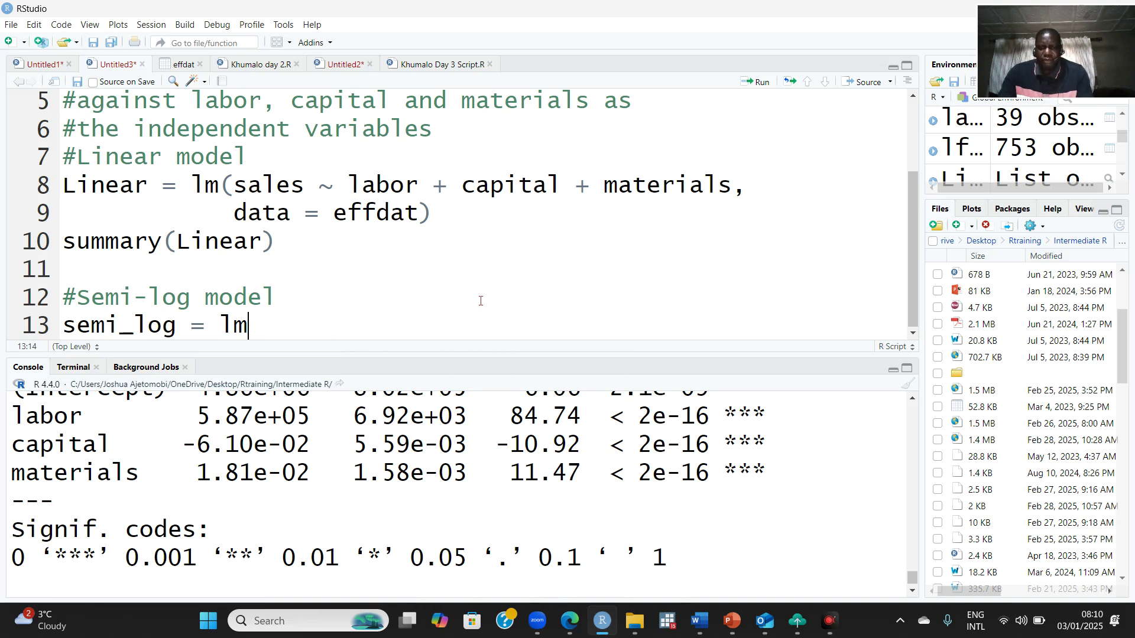
type("(log")
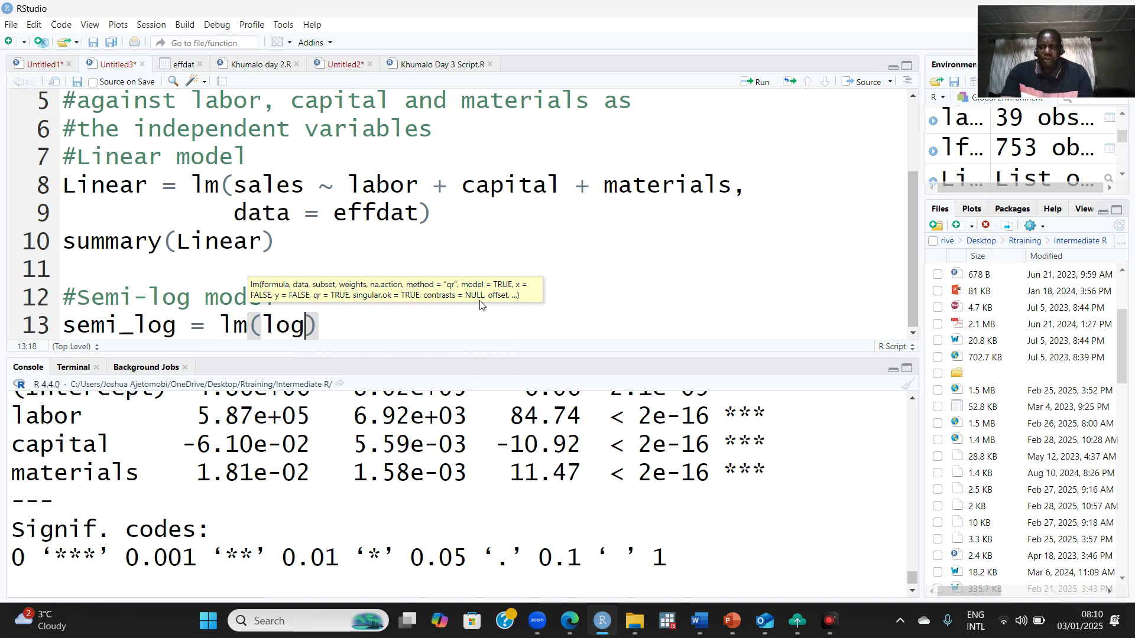
type("(")
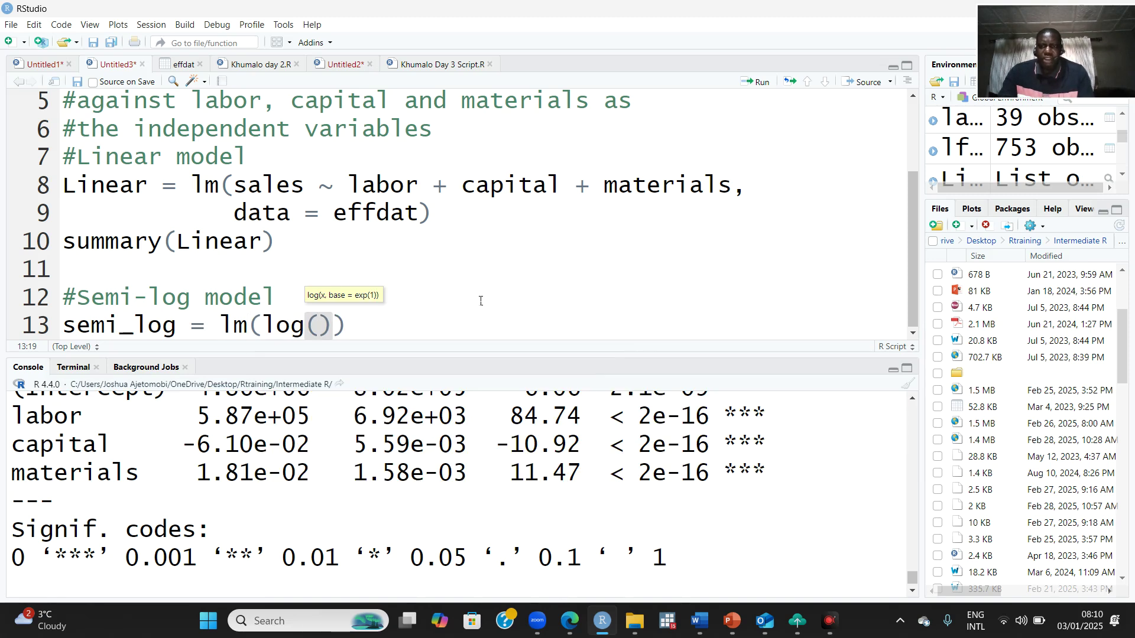
type("sa")
type("les")
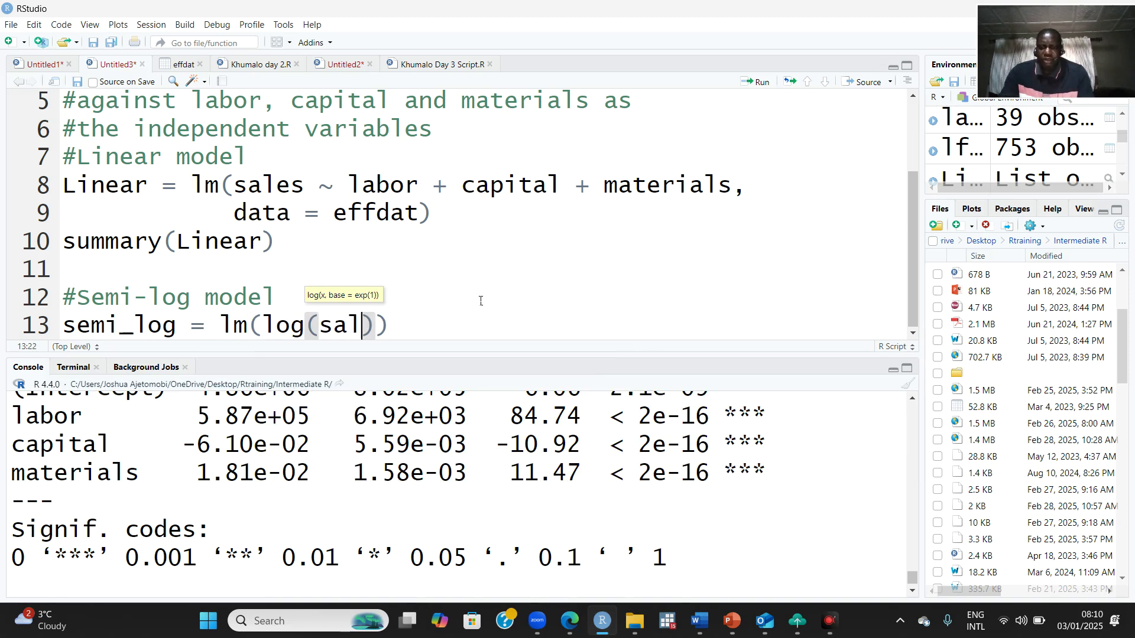
type(")")
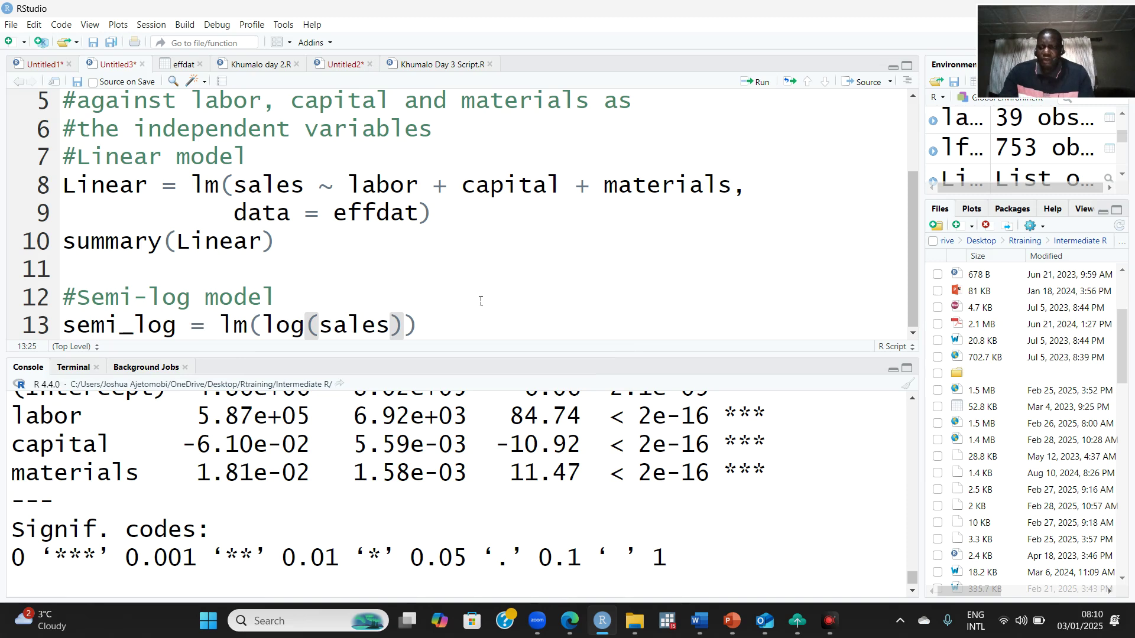
type(" ~~")
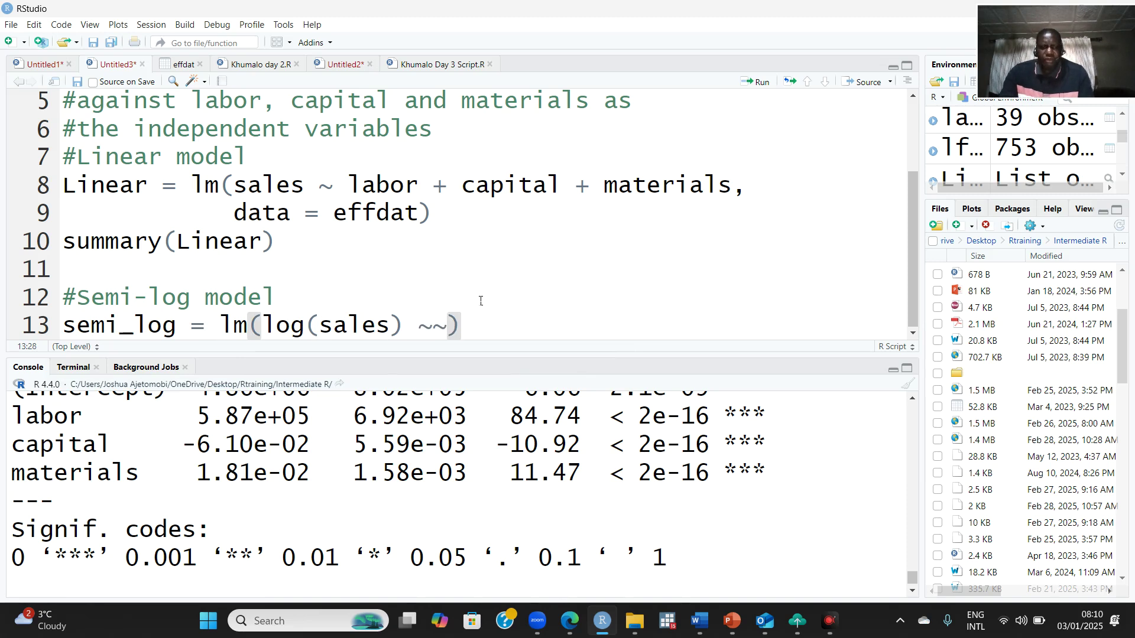
key("BackSpace")
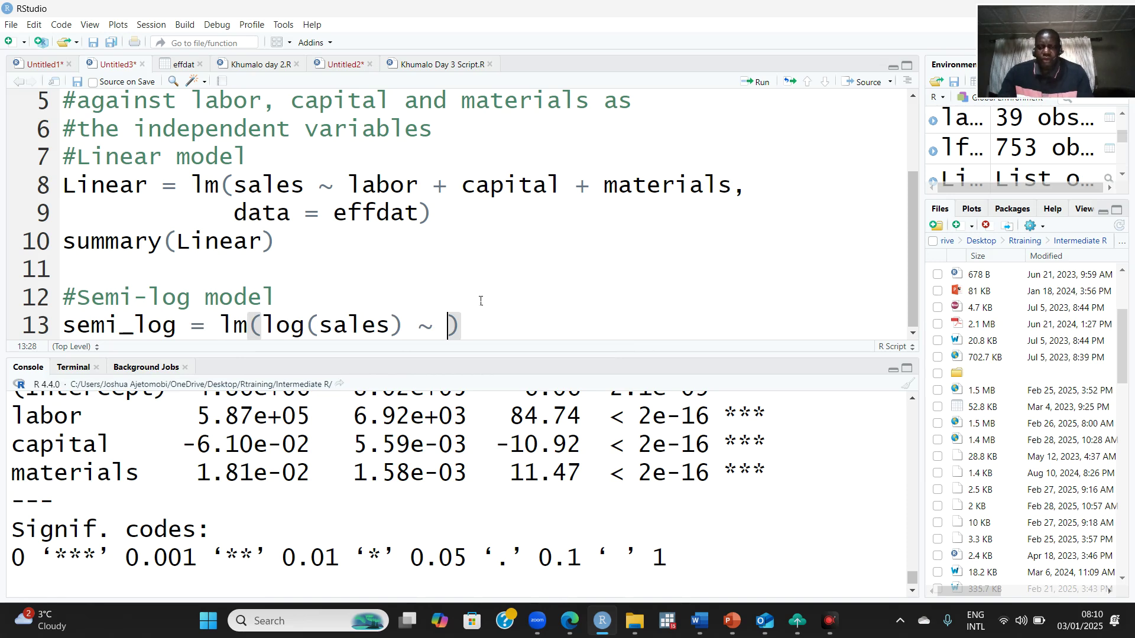
- Complete the semi_log formula with labor + capital + materials as the independent variables
type("labor")
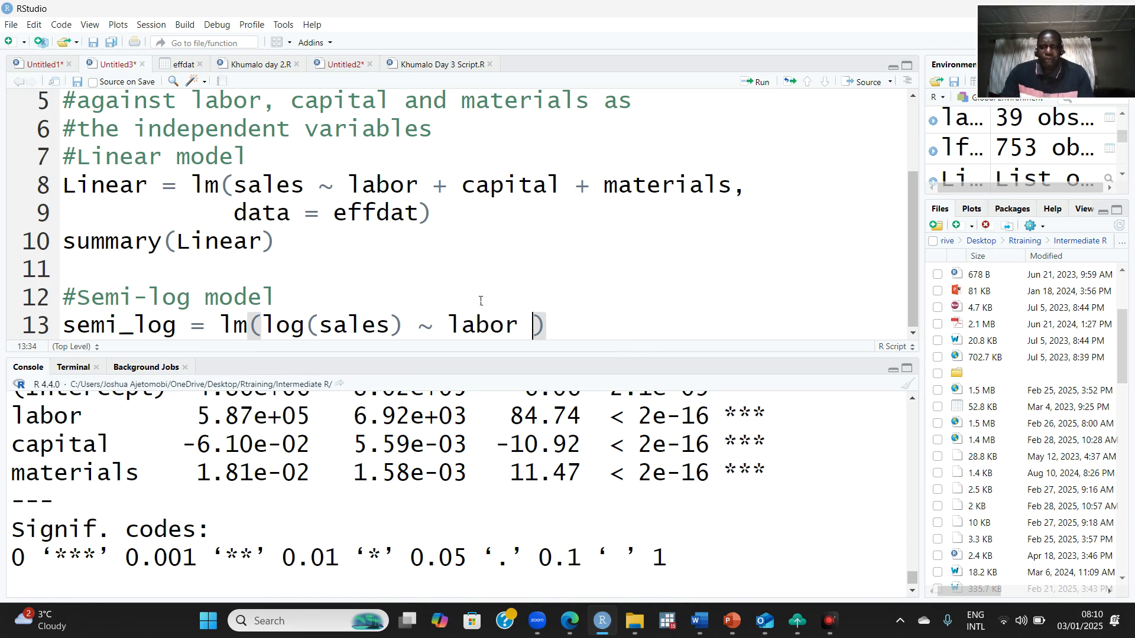
type(" +")
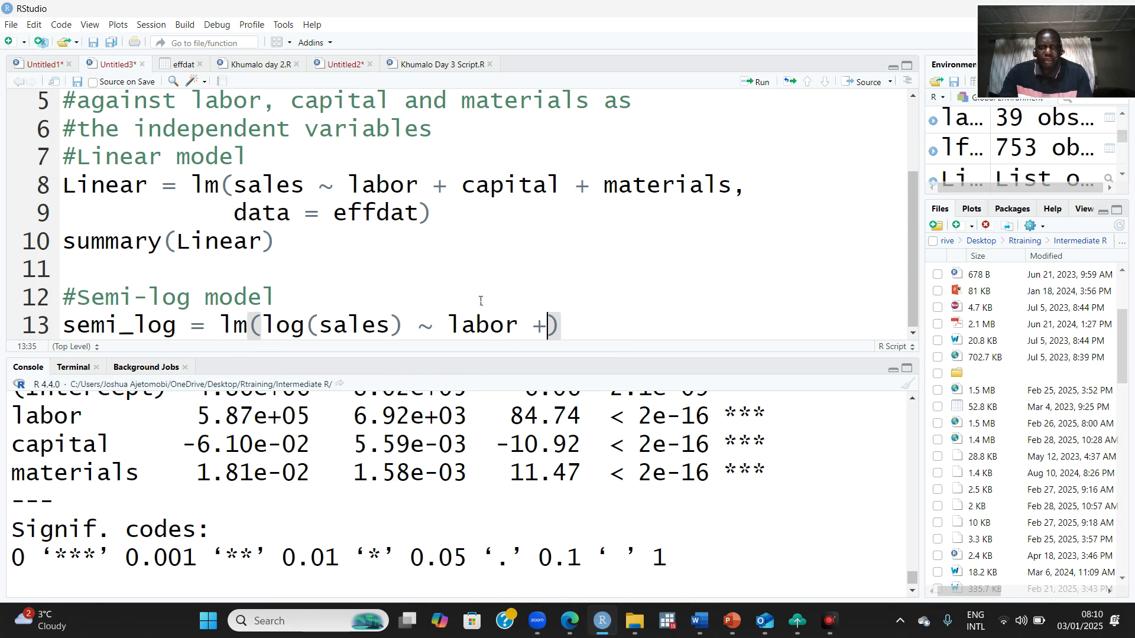
type(" c")
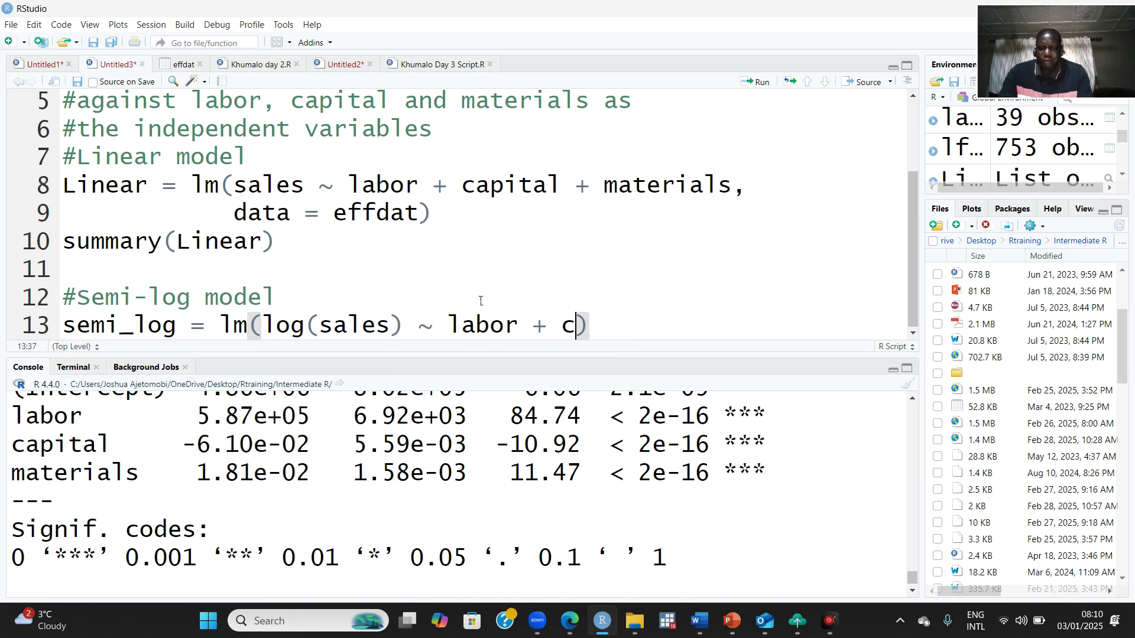
type("apital")
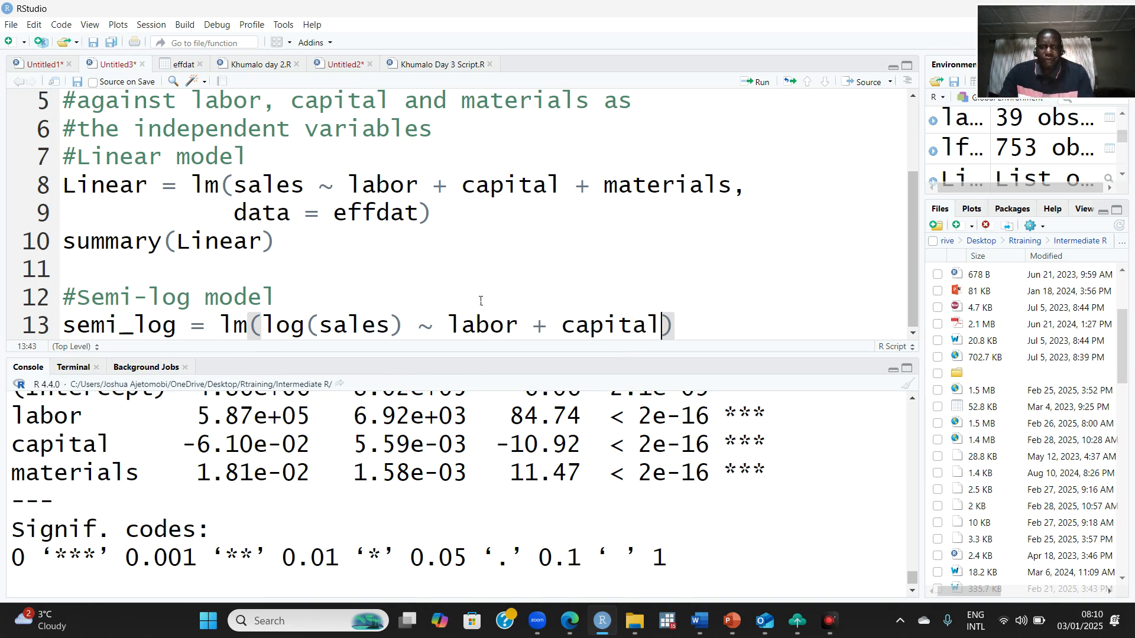
type(" + ma")
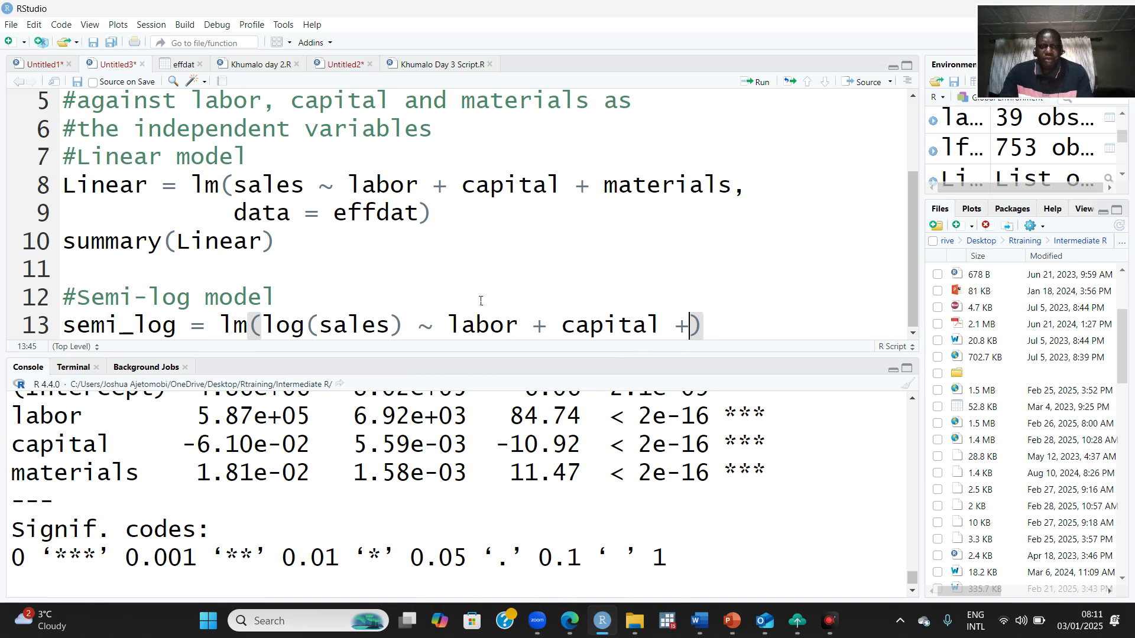
type("teria")
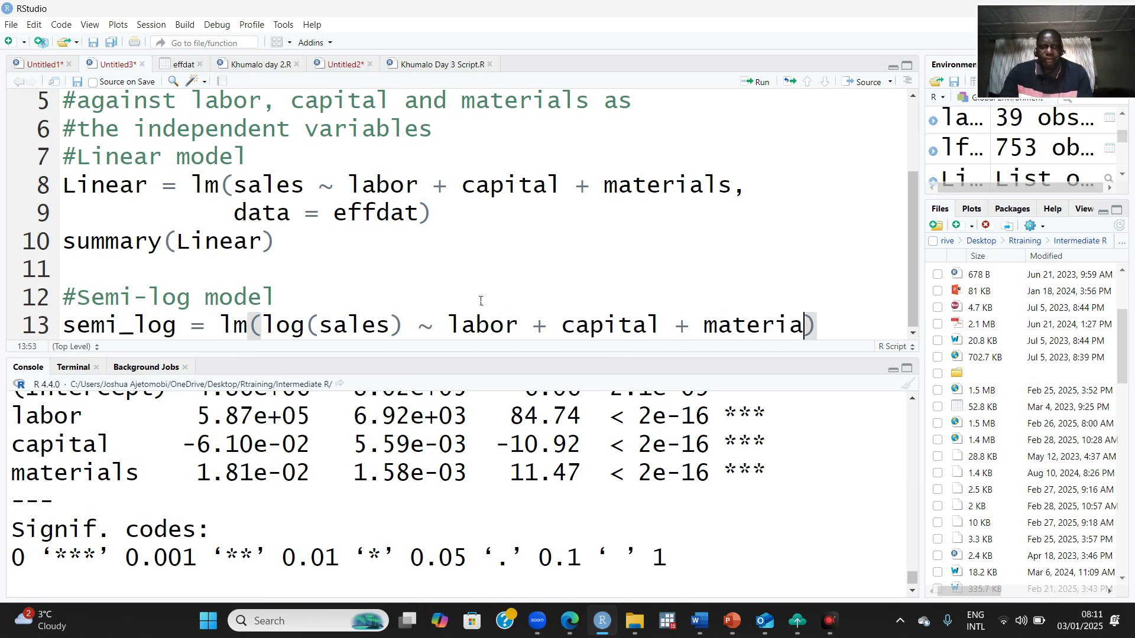
type("l")
type("s,")
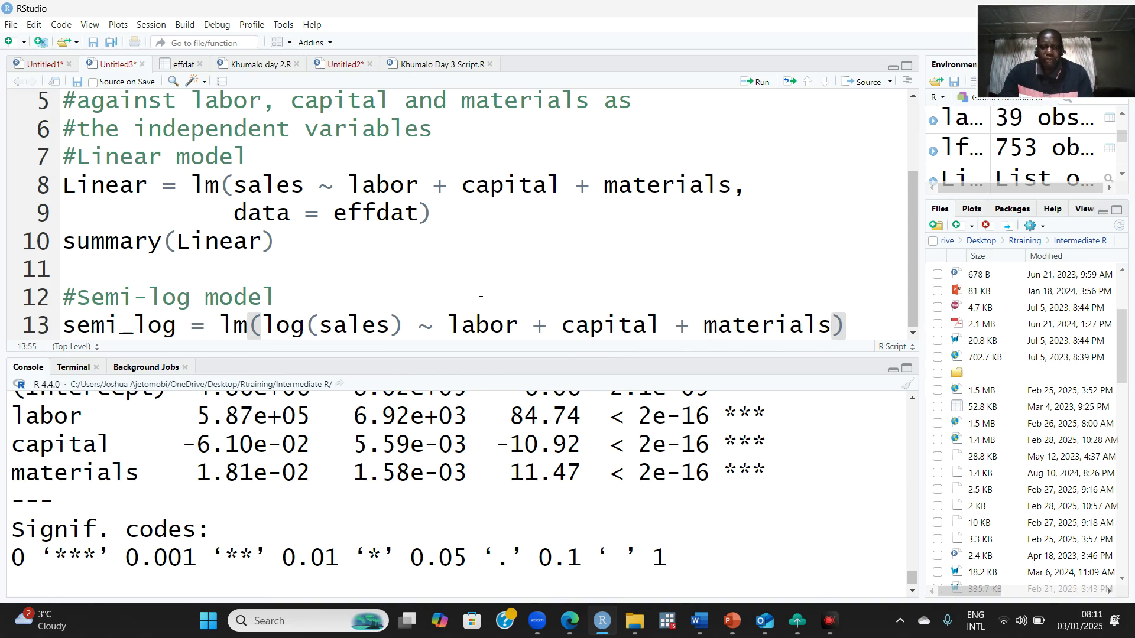
- Set the semi_log model's data argument to effdata on a new line and run the regression
key("Return")
type("data")
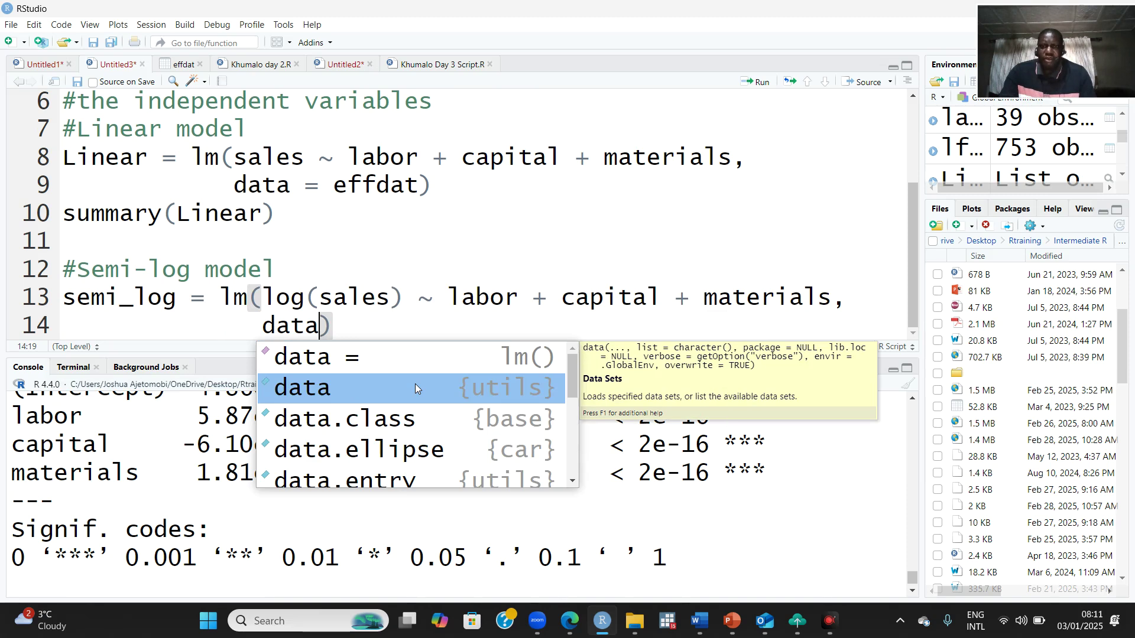
left_click(412, 359)
type("effda")
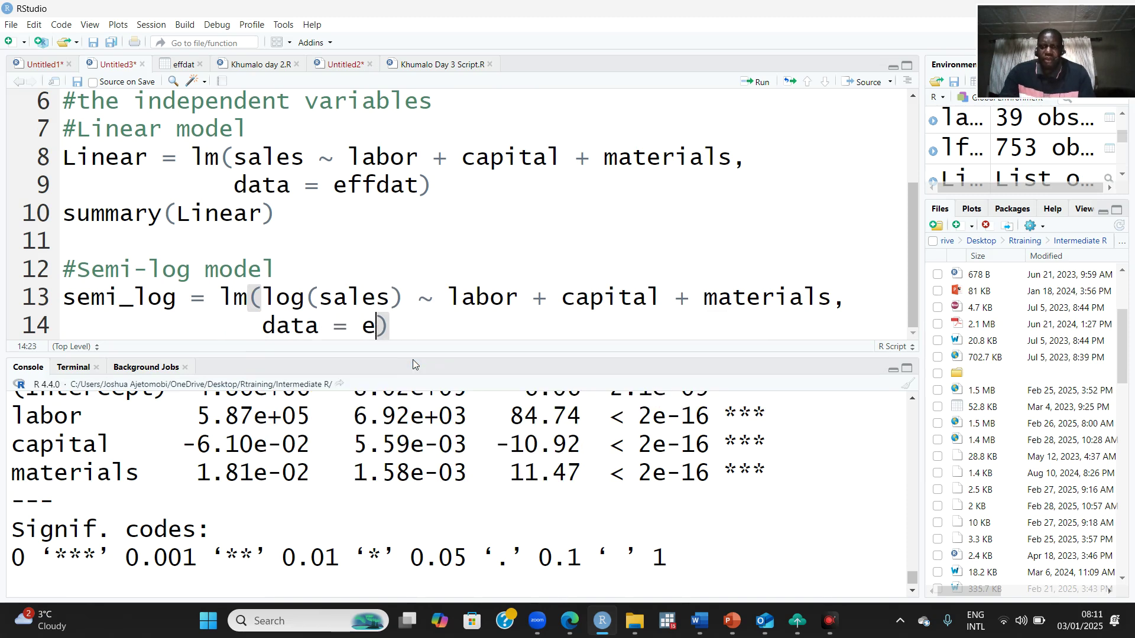
type("ta")
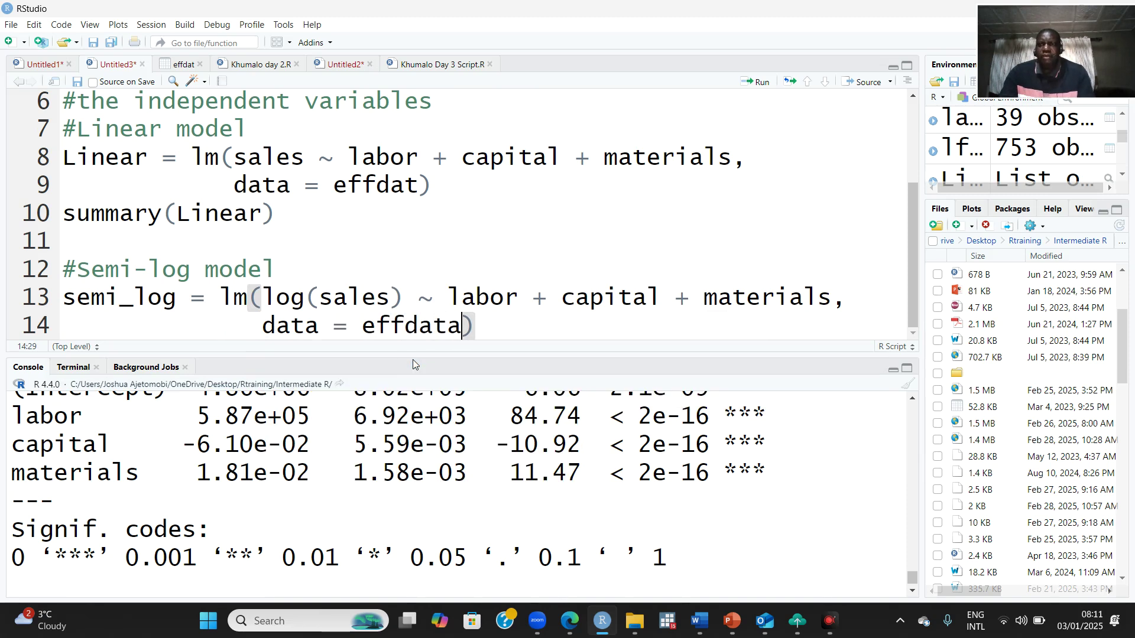
left_click(485, 326)
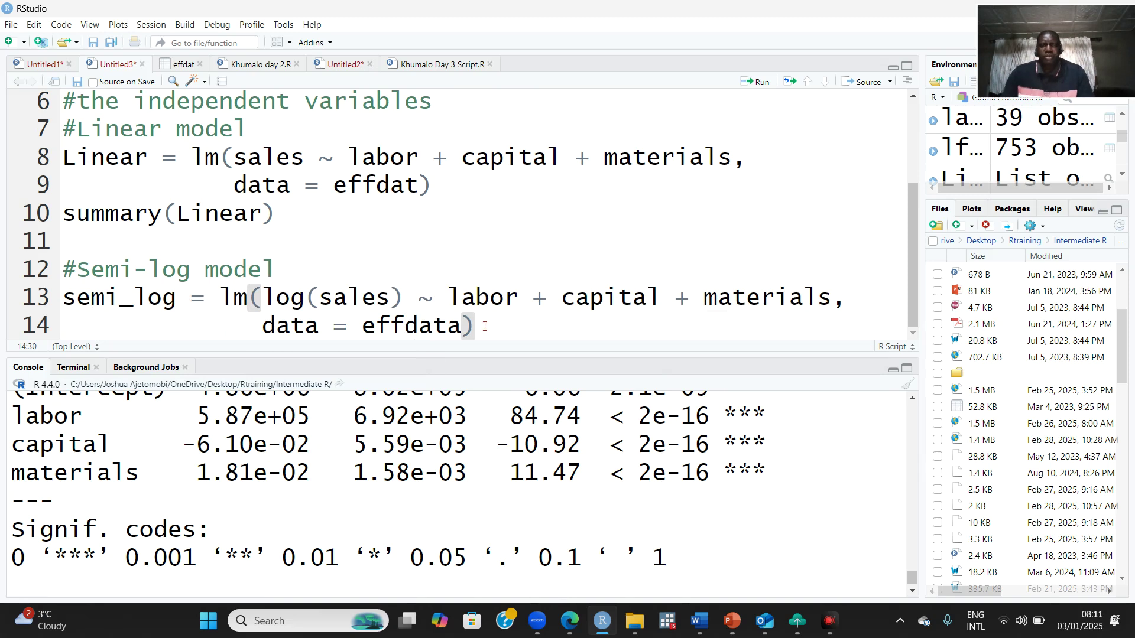
left_click(761, 82)
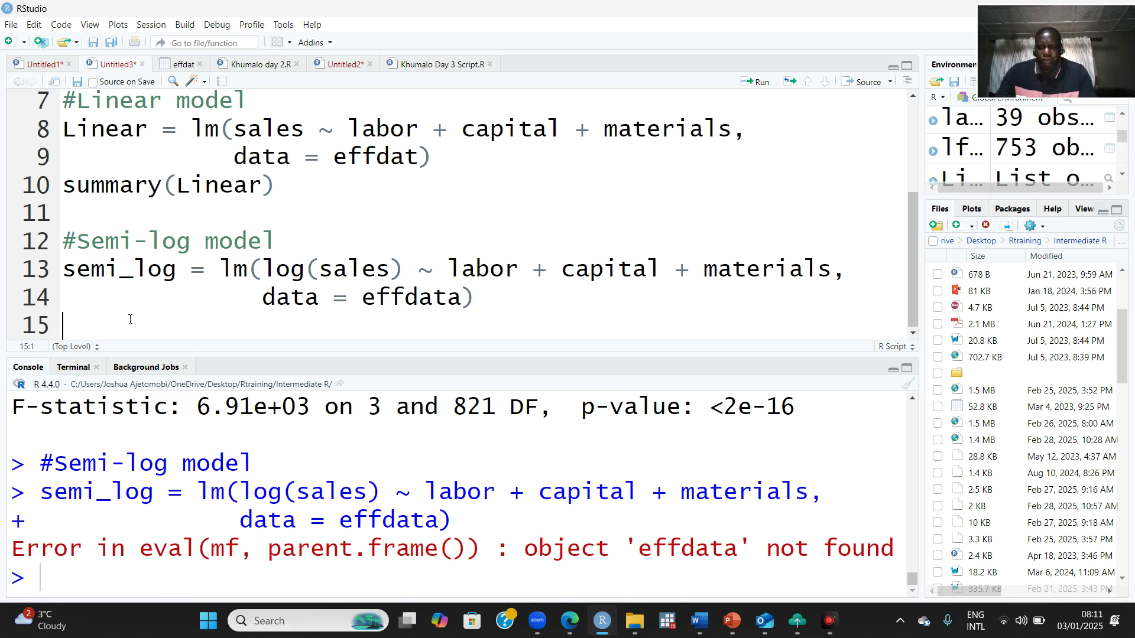
- Add a summary() call on the line below the semi-log regression, picking Semi_log as its argument
type("summar")
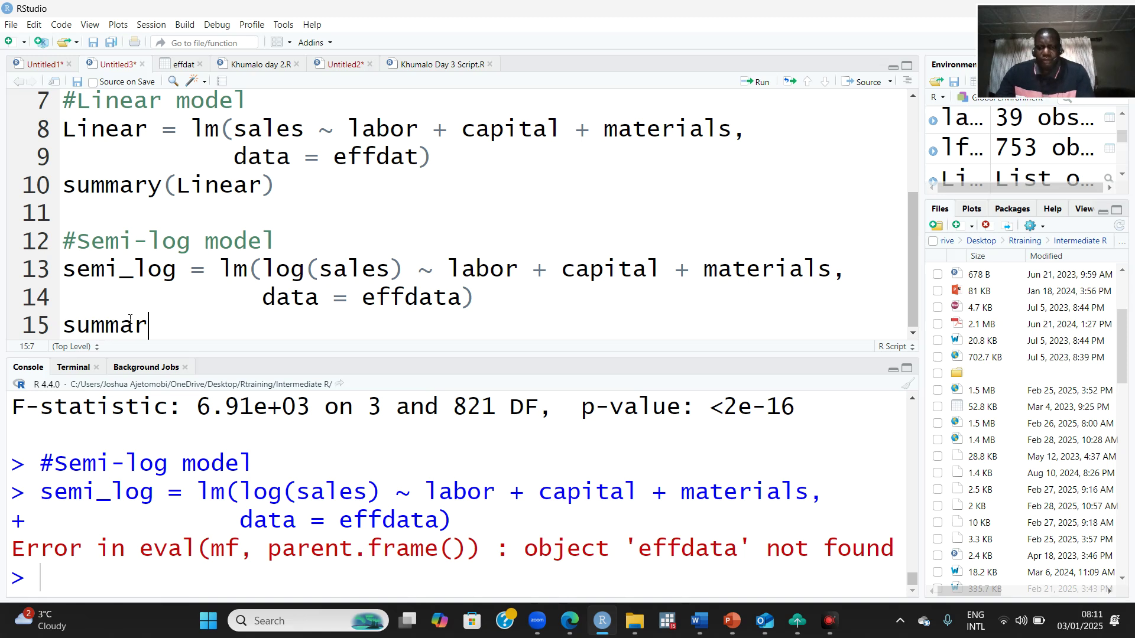
type("y")
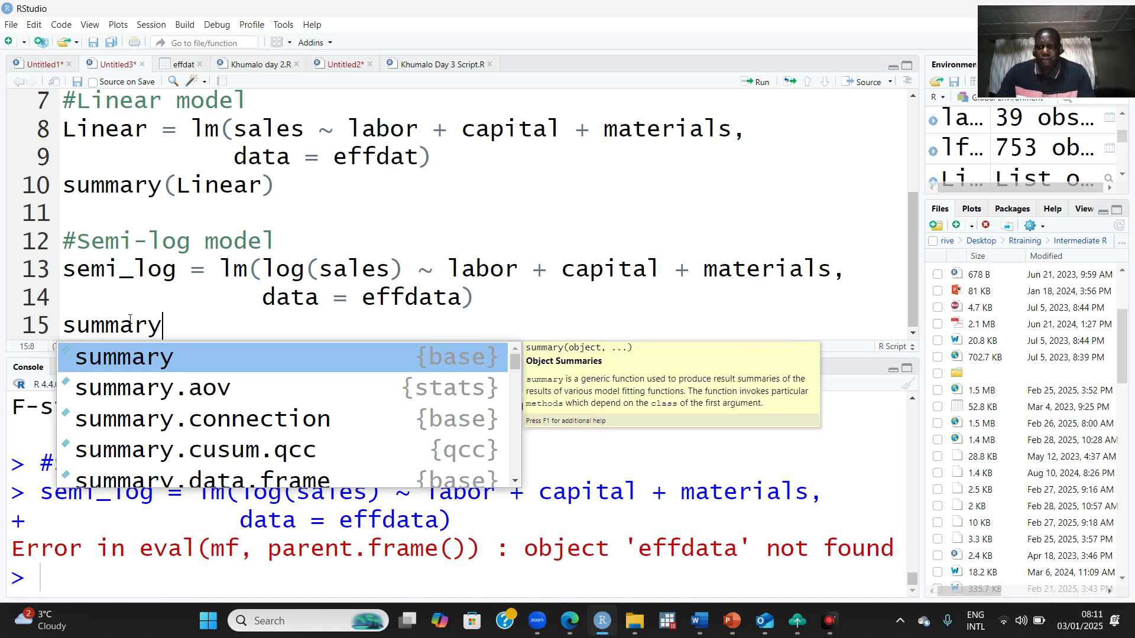
type("(sem")
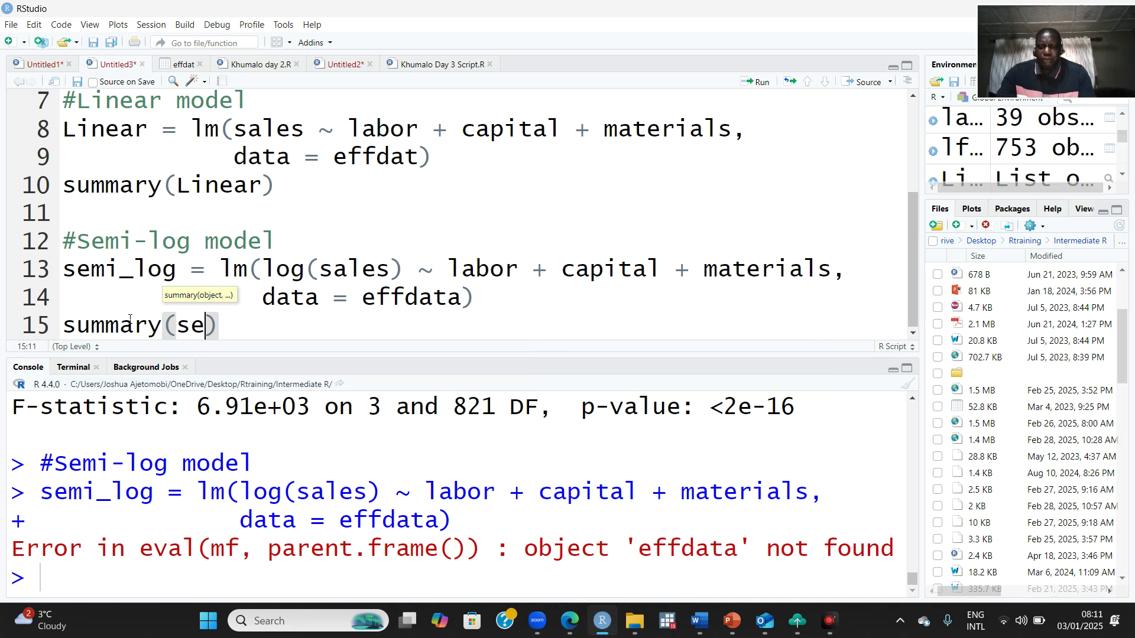
type("i")
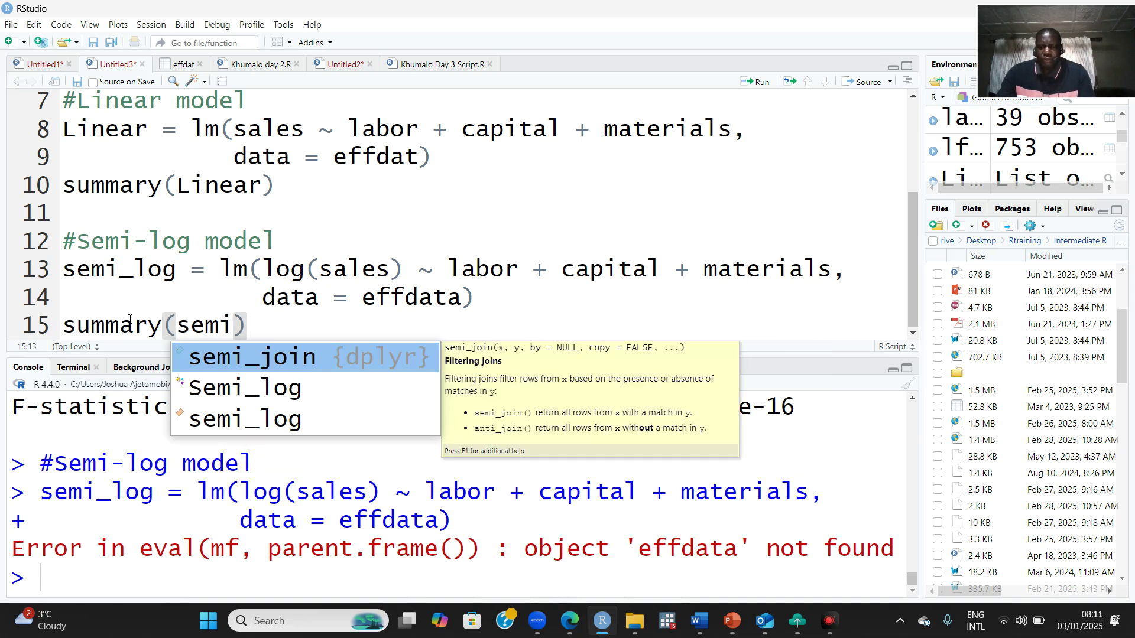
type("_")
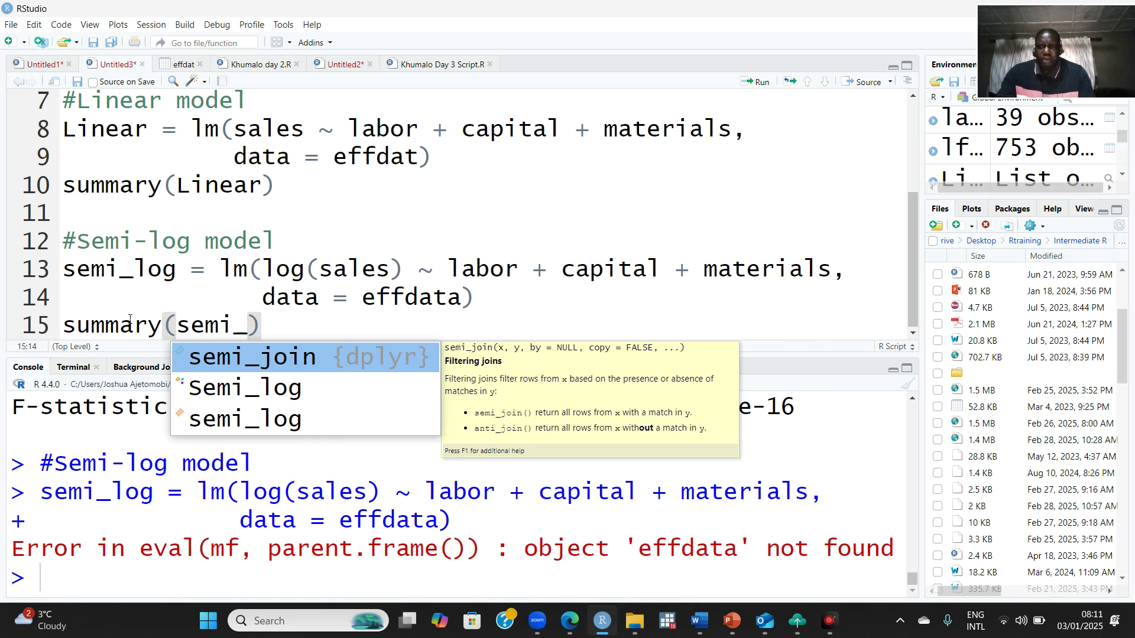
left_click(246, 388)
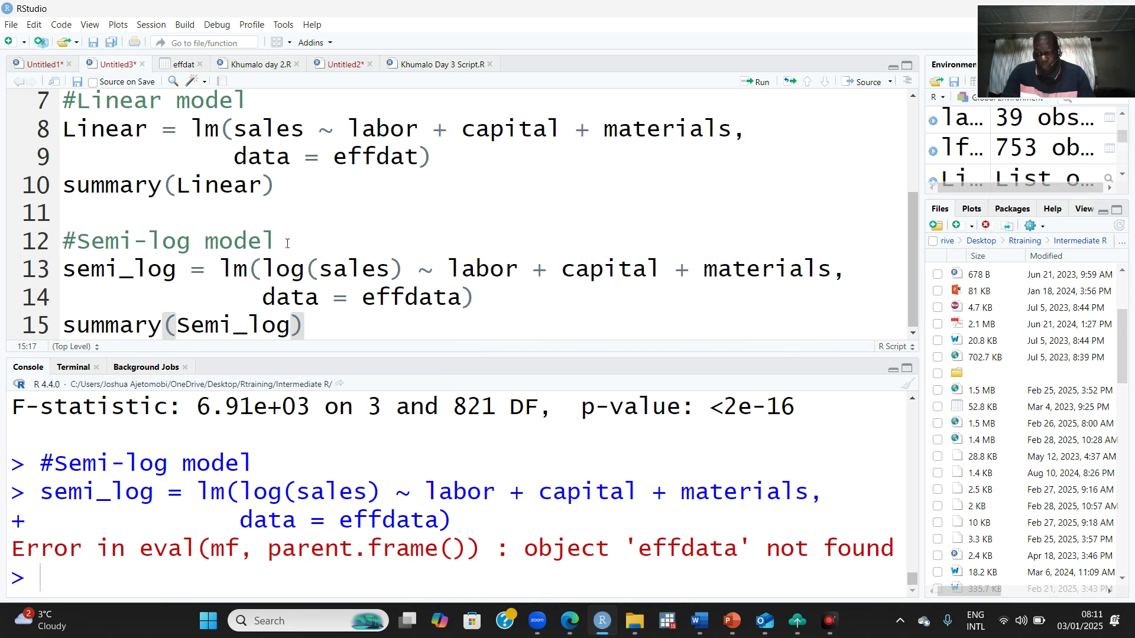
- Correct the summary argument to lowercase semi_log and run that line
left_click(200, 326)
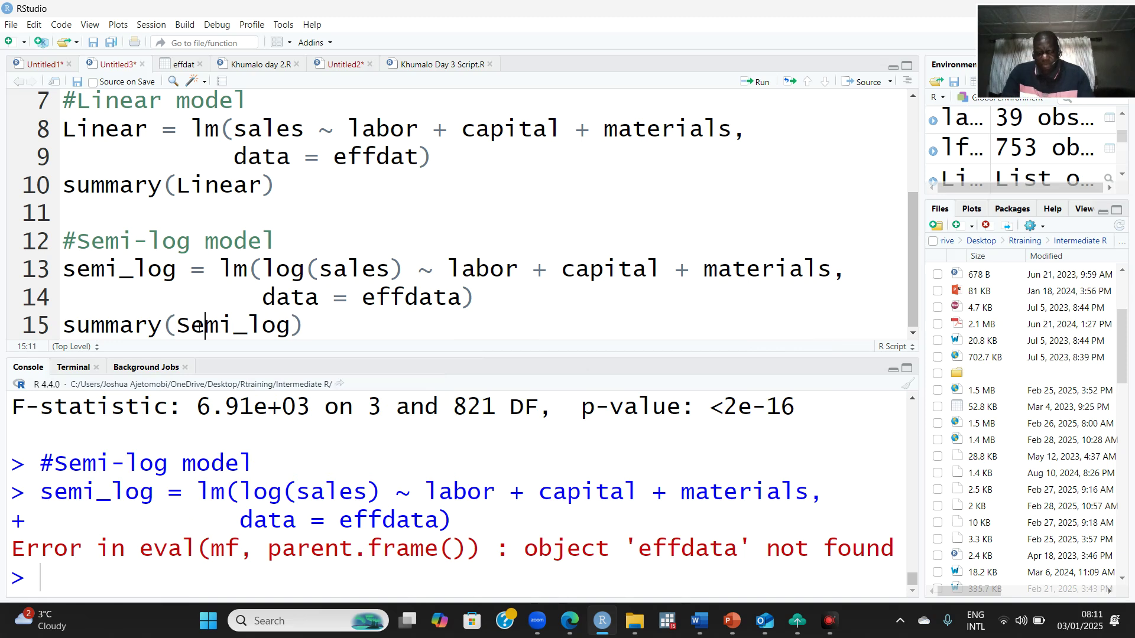
key("BackSpace")
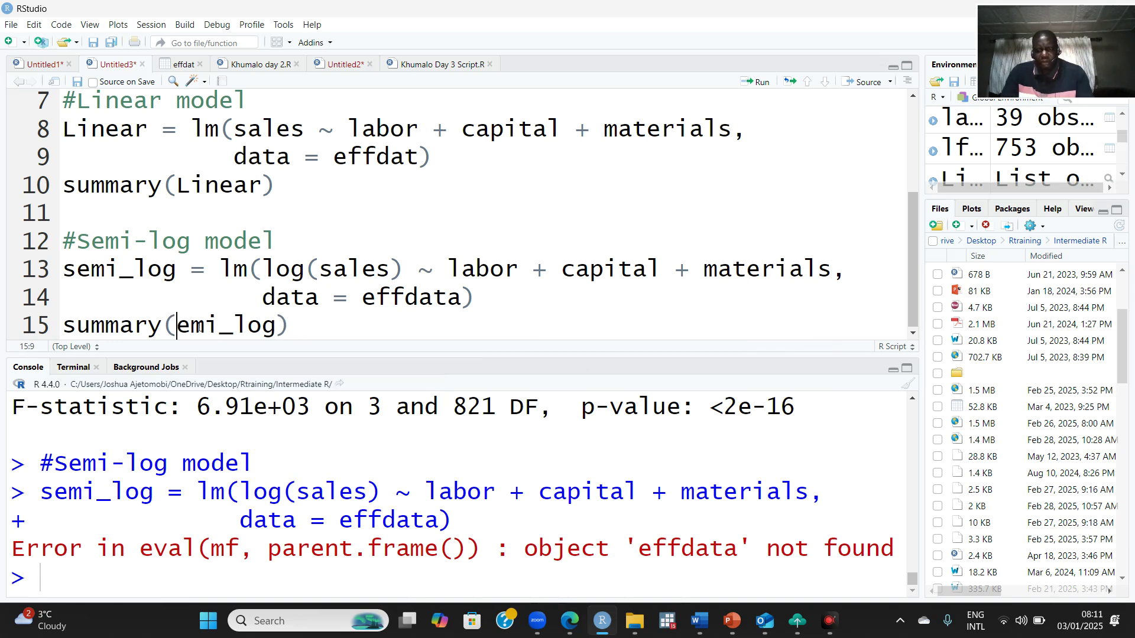
type("s")
left_click(203, 327)
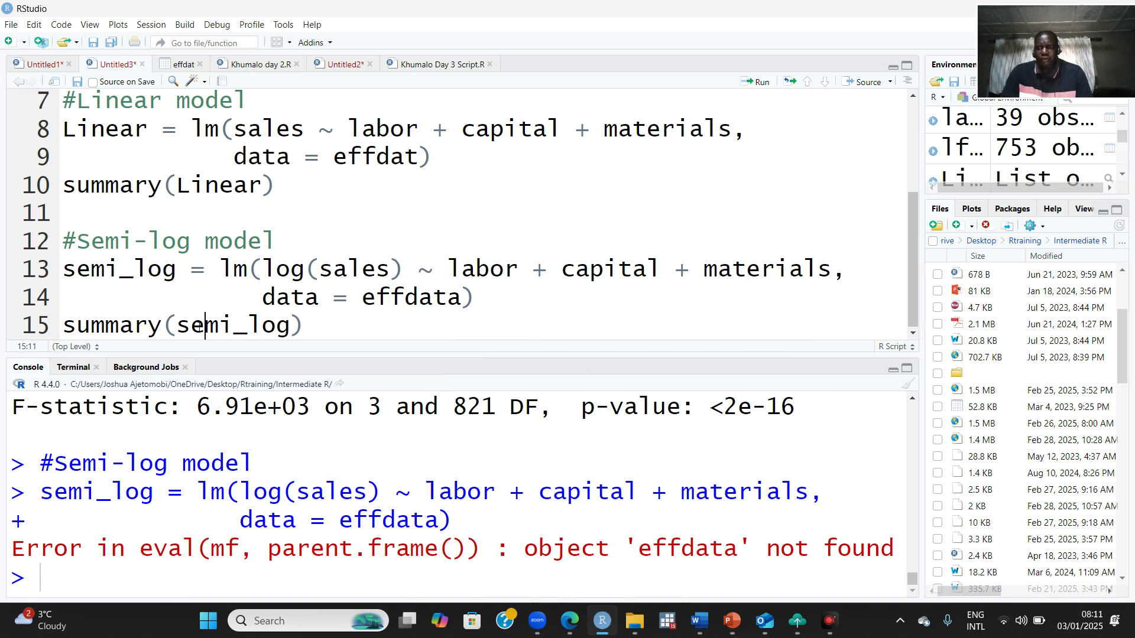
left_click_drag(204, 327, 309, 324)
left_click(314, 324)
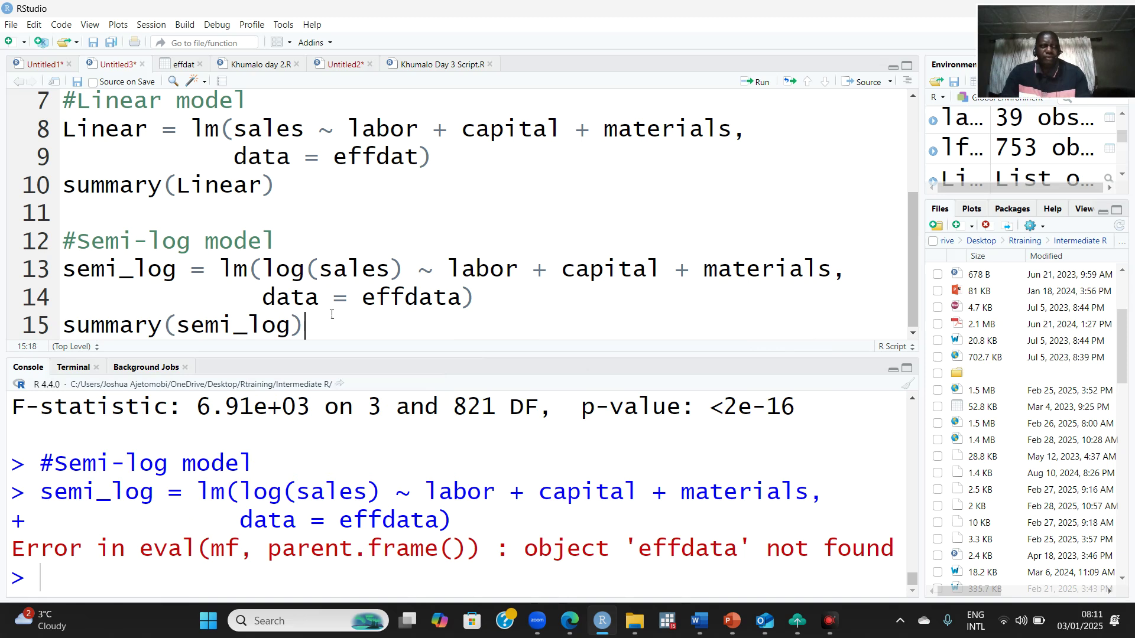
left_click(763, 85)
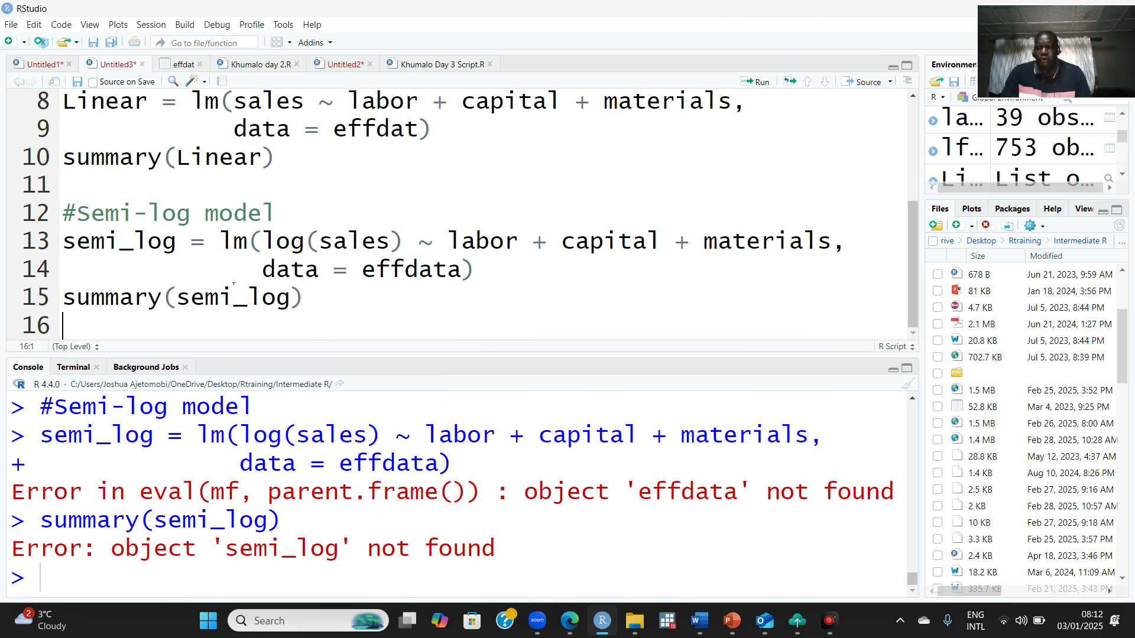
- Re-enter semi_log as the argument of its summary() call and run the line again
left_click(290, 298)
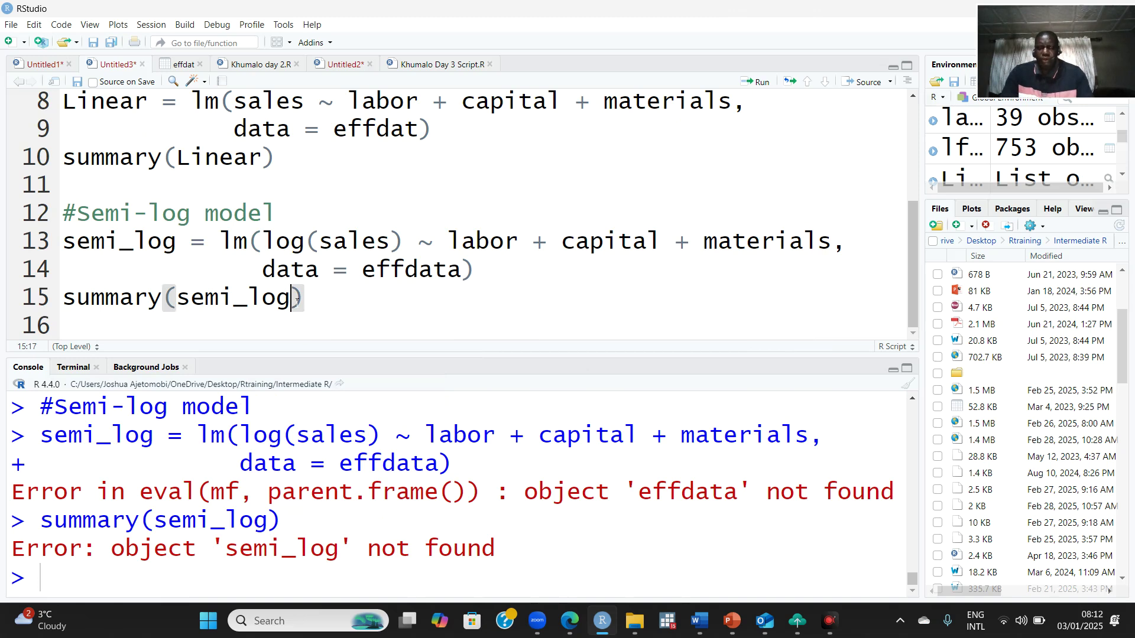
key("BackSpace")
key("BackSpace")
key("BackSpace")
key("BackSpace")
key("BackSpace")
key("BackSpace")
key("BackSpace")
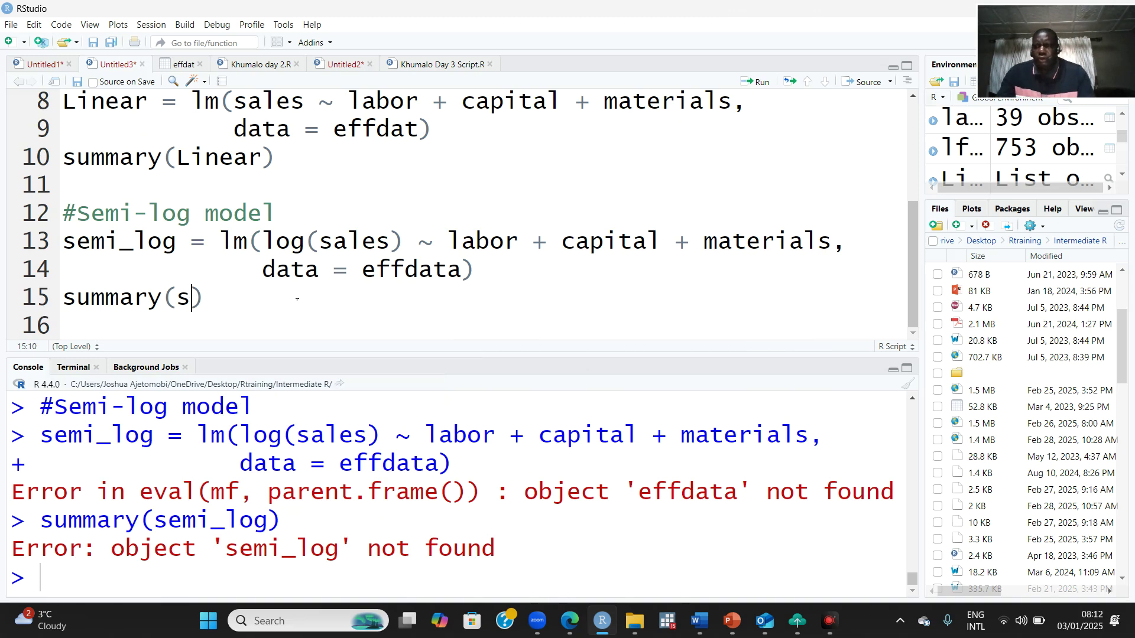
key("BackSpace")
type("se")
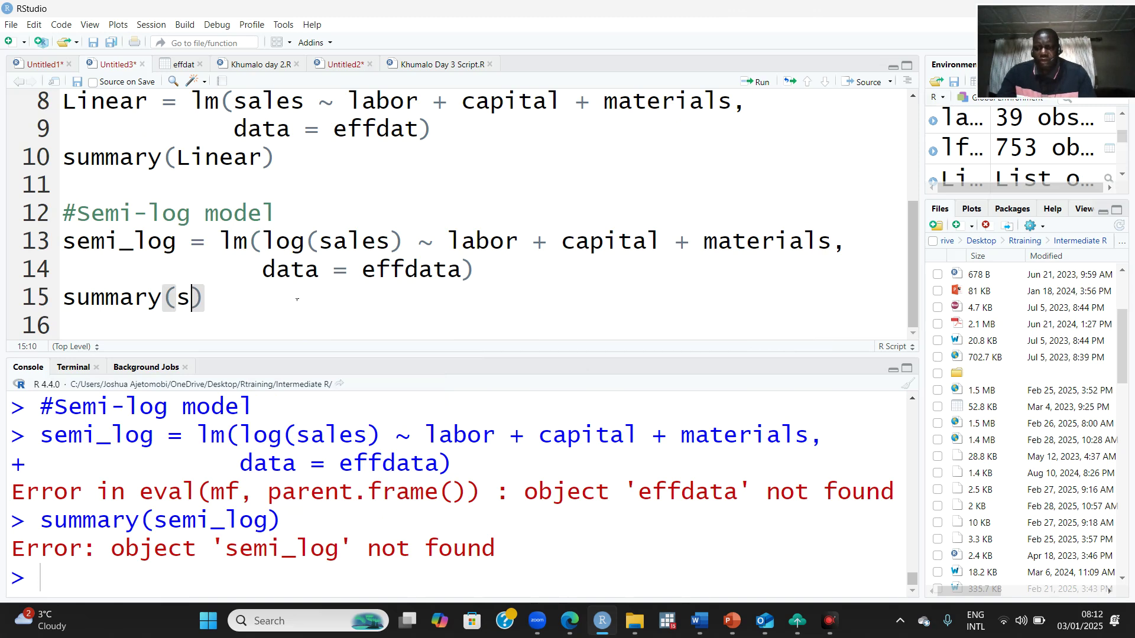
type("m")
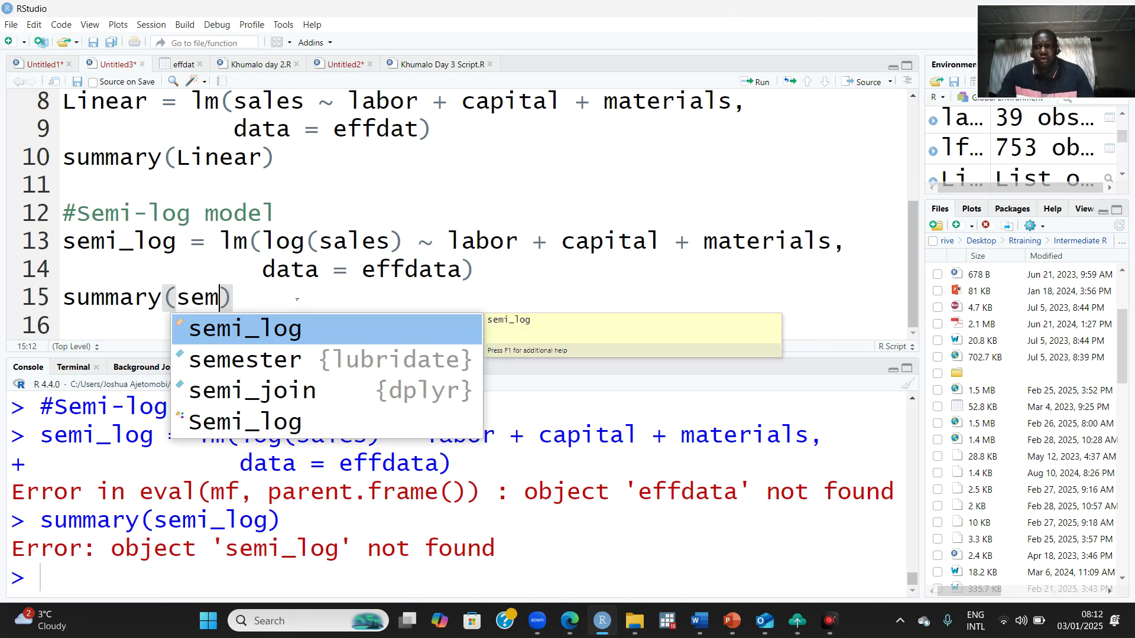
left_click(256, 336)
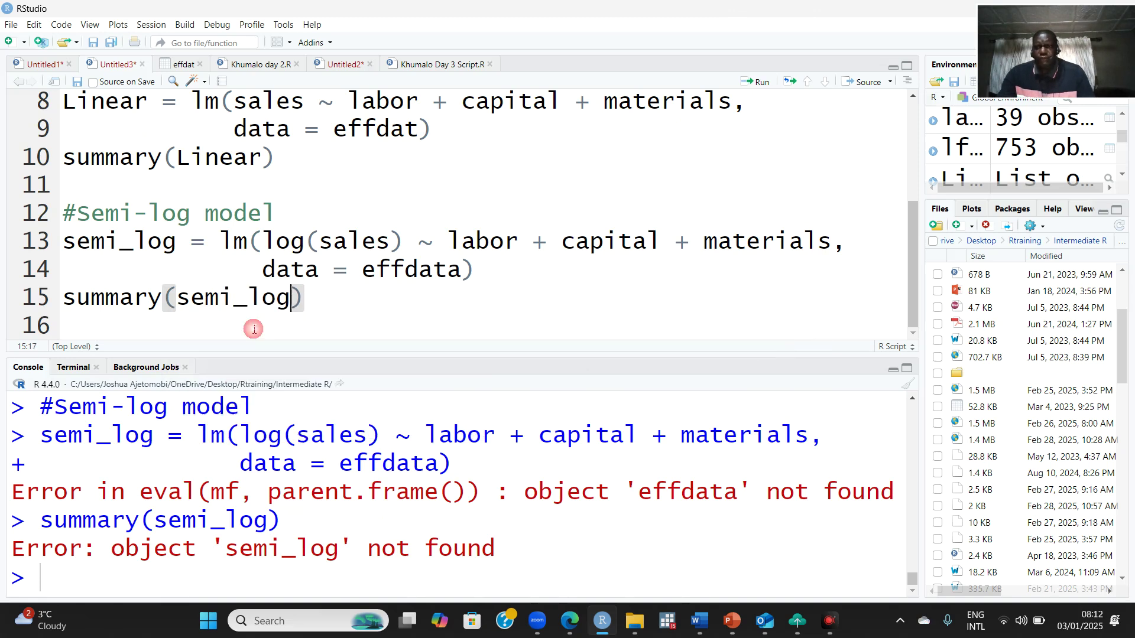
left_click(310, 303)
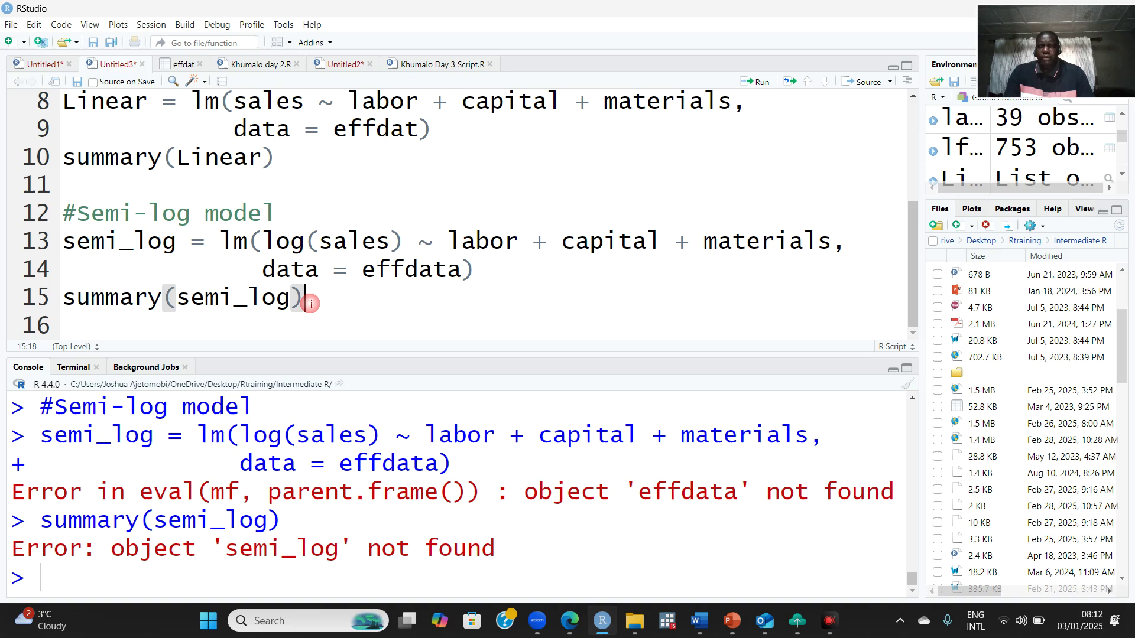
left_click(759, 82)
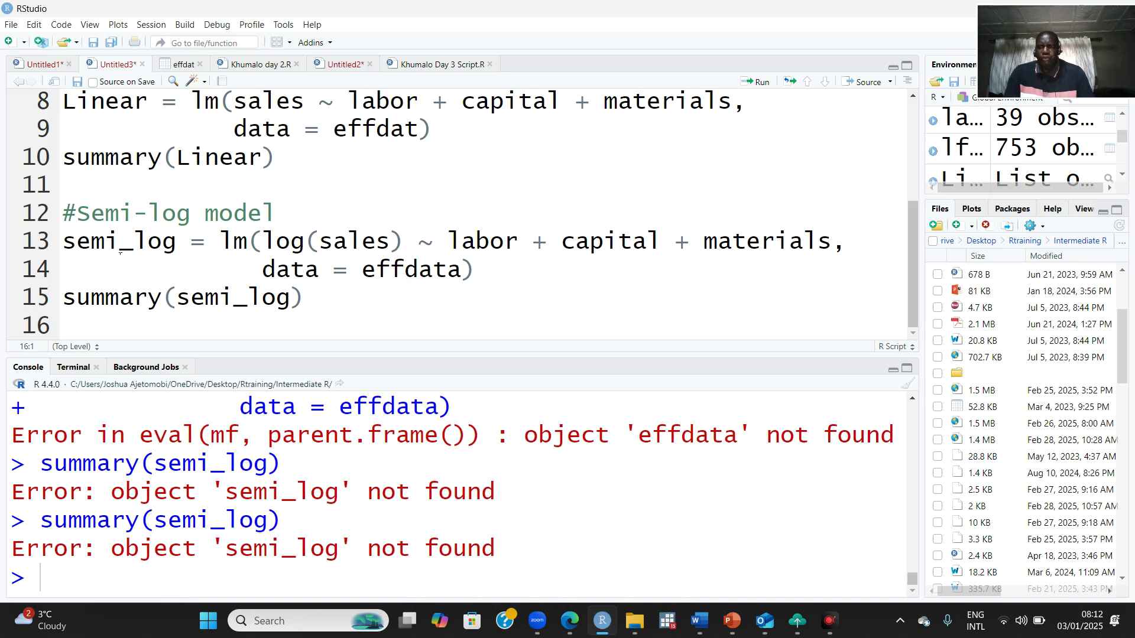
- Try to rerun the semi_log regression and its summary together as one selected block
left_click(67, 249)
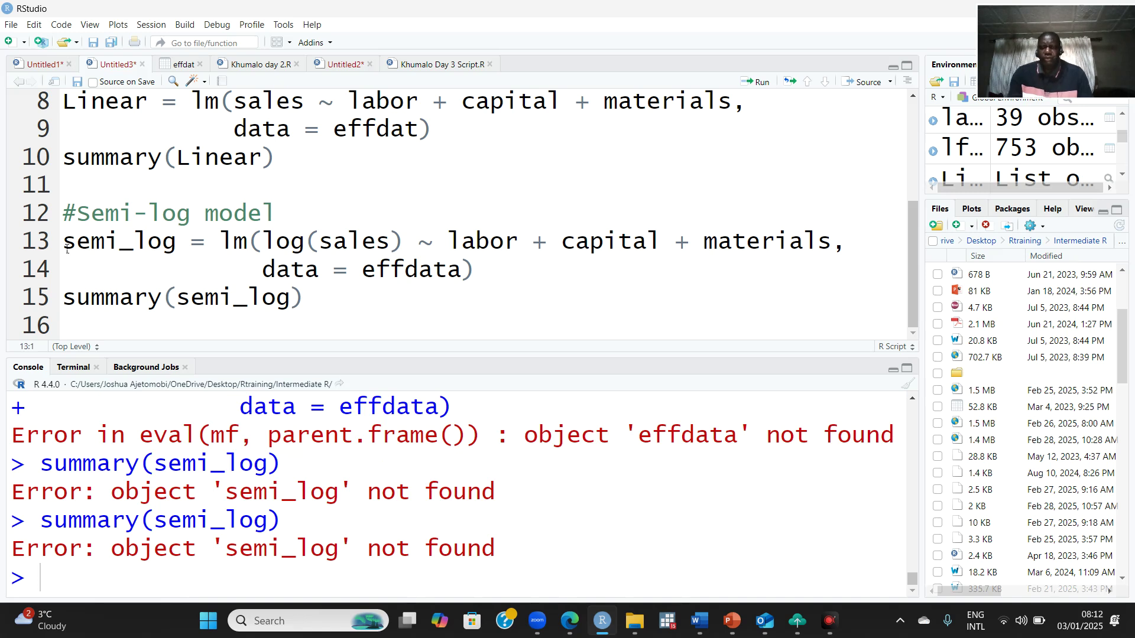
key("shift+Down")
key("shift+Down")
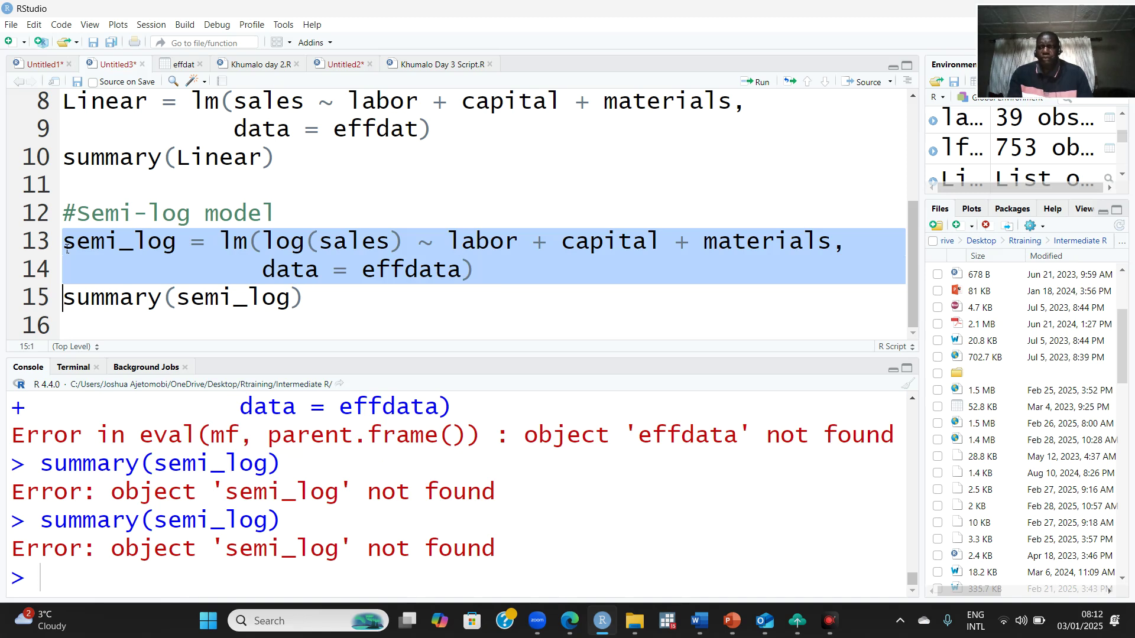
key("shift+Down")
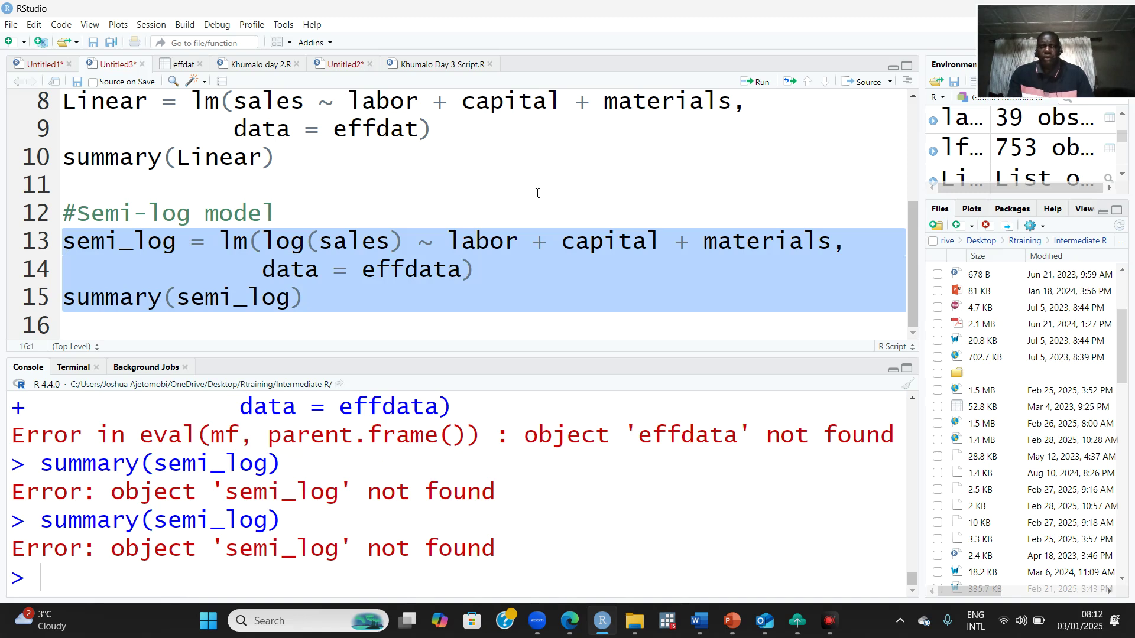
left_click(763, 86)
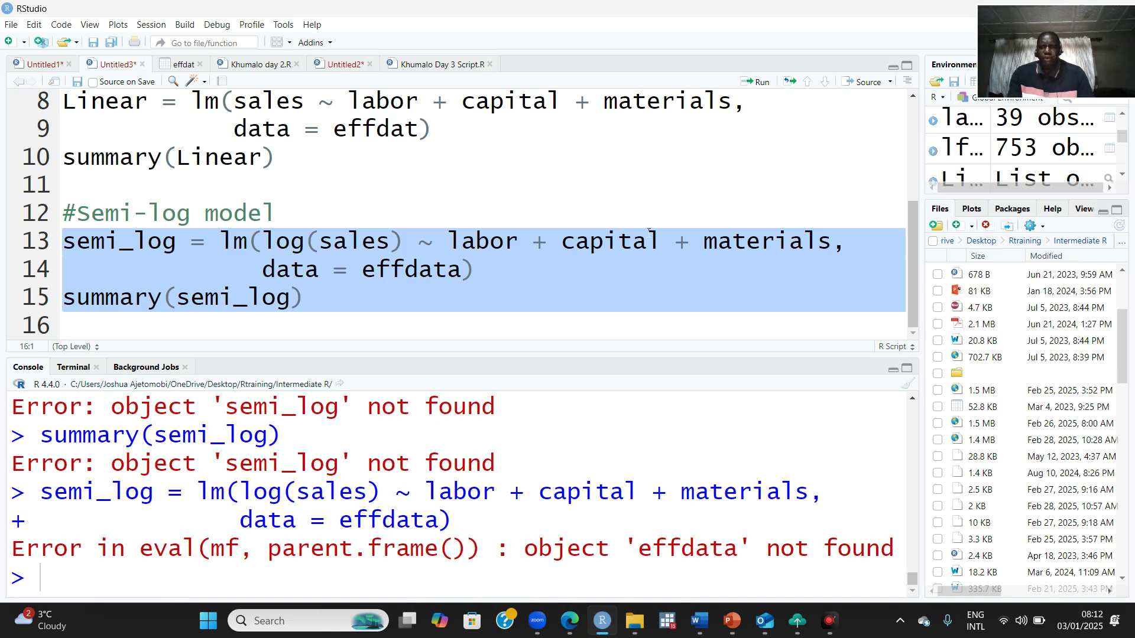
- Change the semi_log model's data argument to effdat and run the regression together with its summary
left_click(463, 269)
key("BackSpace")
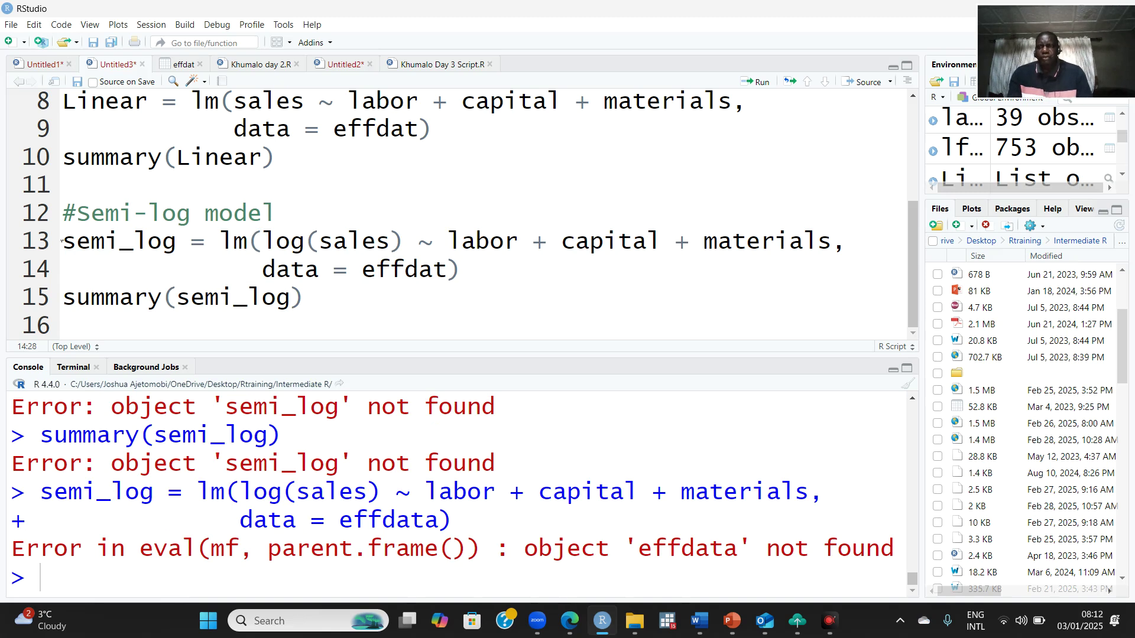
left_click(61, 241)
key("shift+Down")
key("shift+Down")
key("shift+Down")
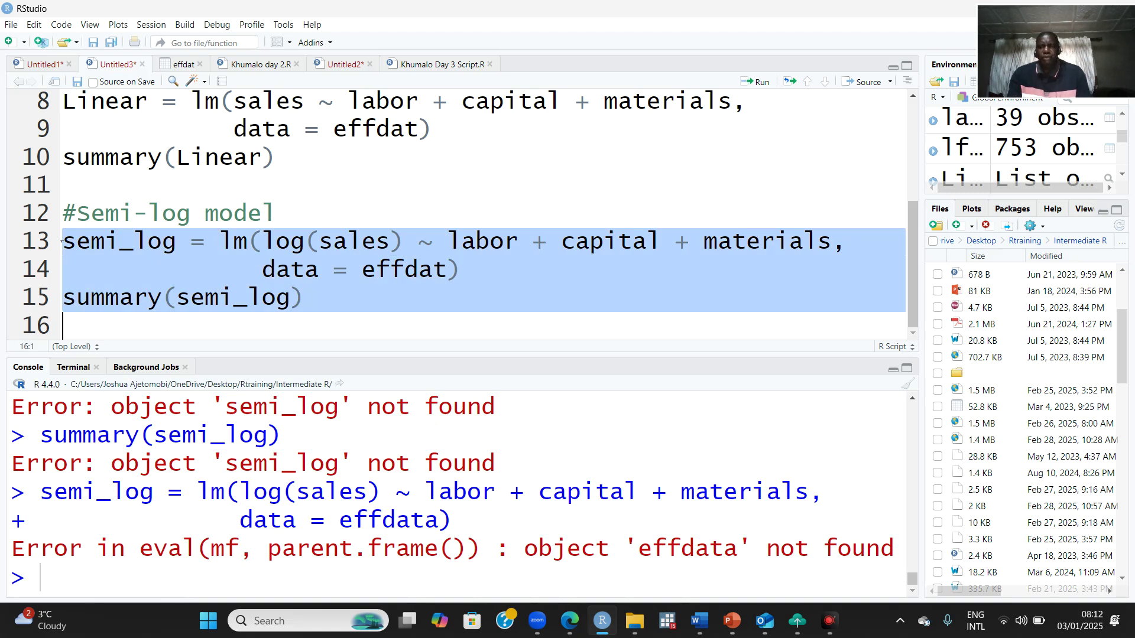
left_click(762, 83)
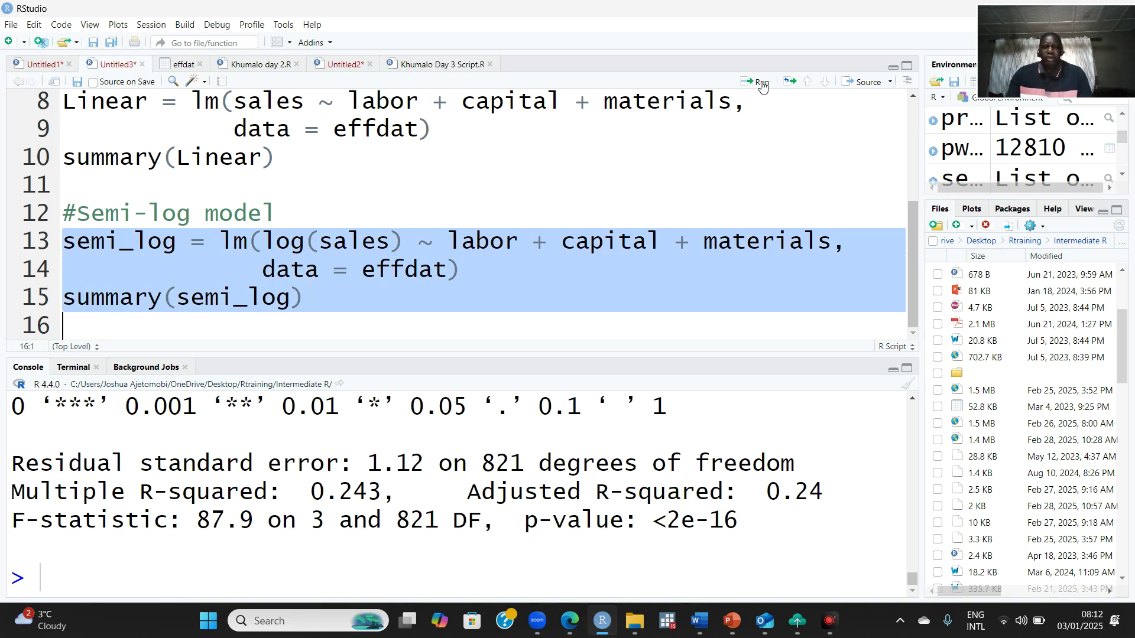
- Examine the semi-log regression's coefficients, significance levels, R-squared and F-statistic in the summary output
left_click(913, 403)
left_click(913, 402)
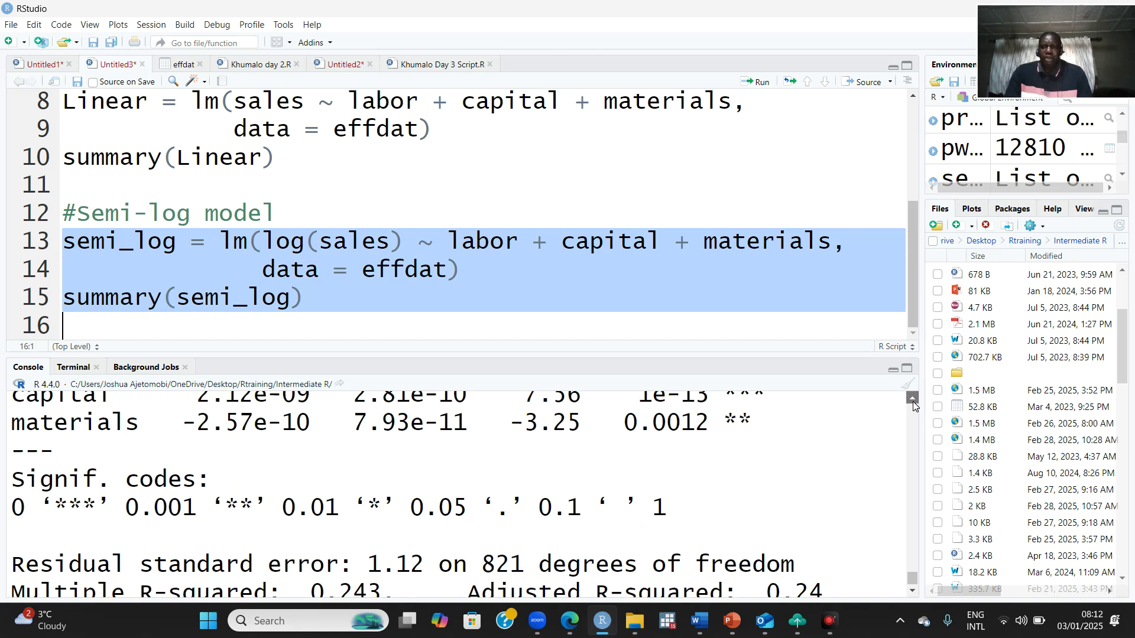
left_click(913, 402)
left_click(913, 402)
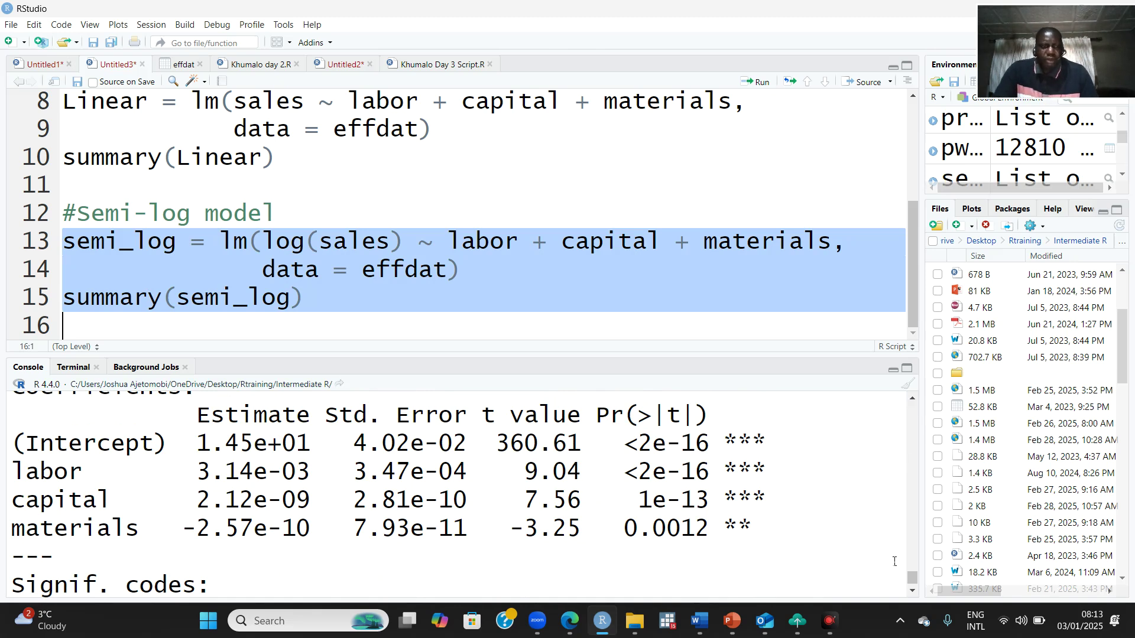
left_click(913, 591)
left_click(913, 591)
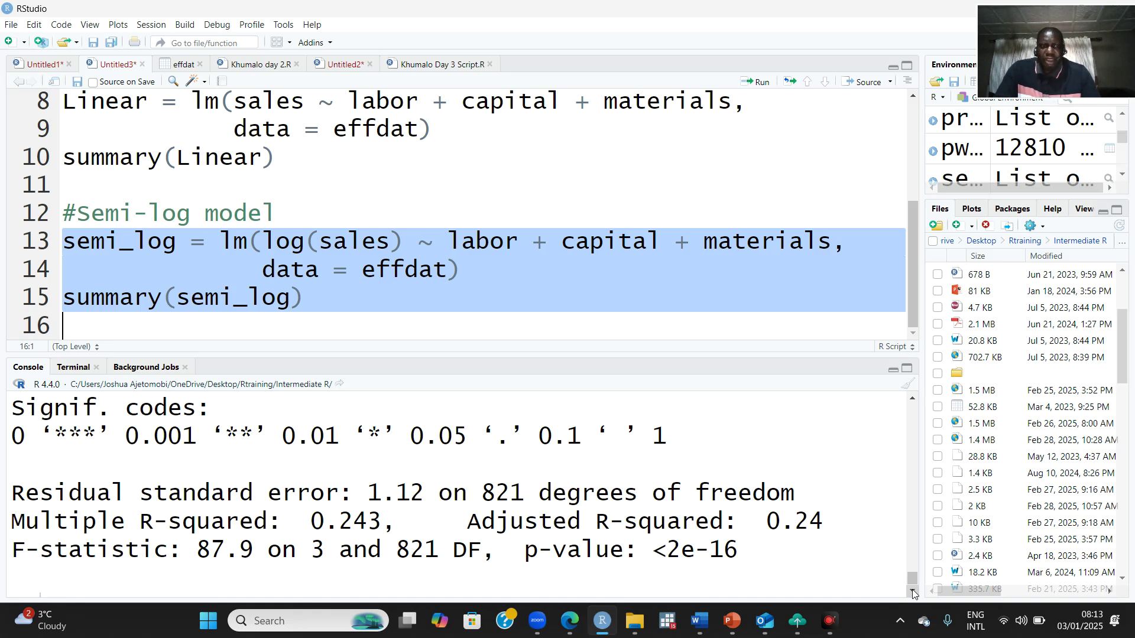
left_click(915, 398)
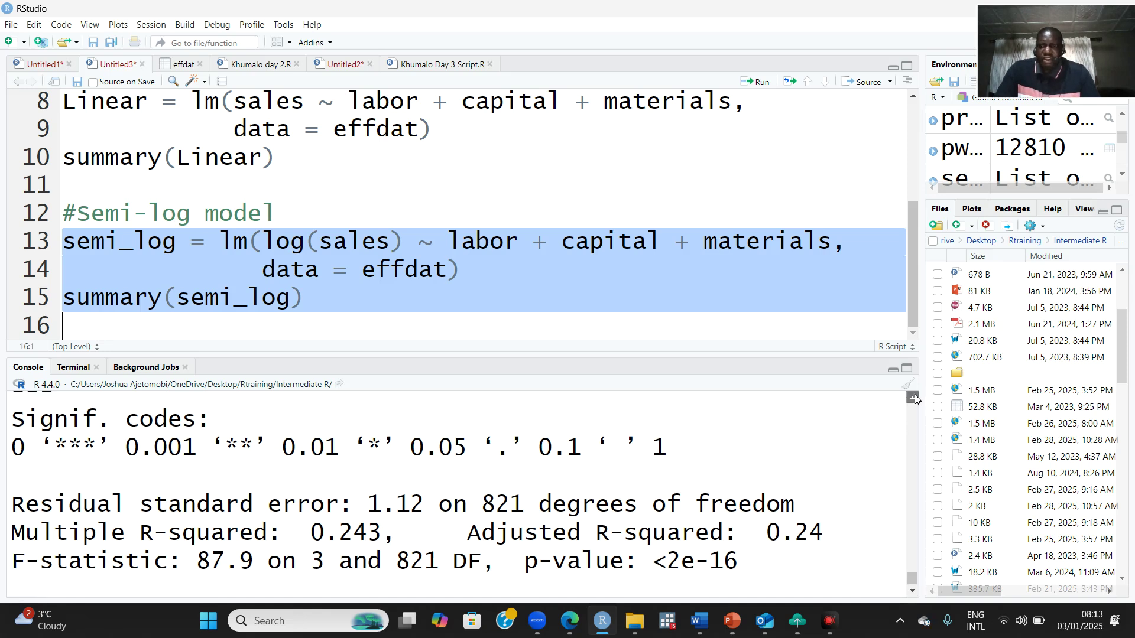
left_click(915, 399)
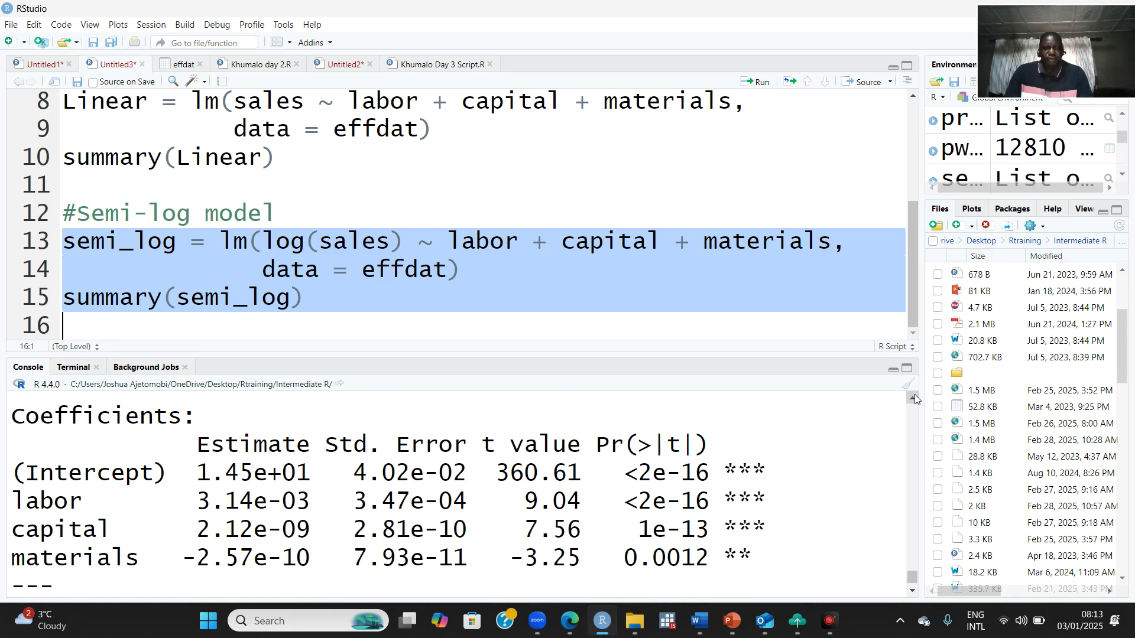
left_click(913, 590)
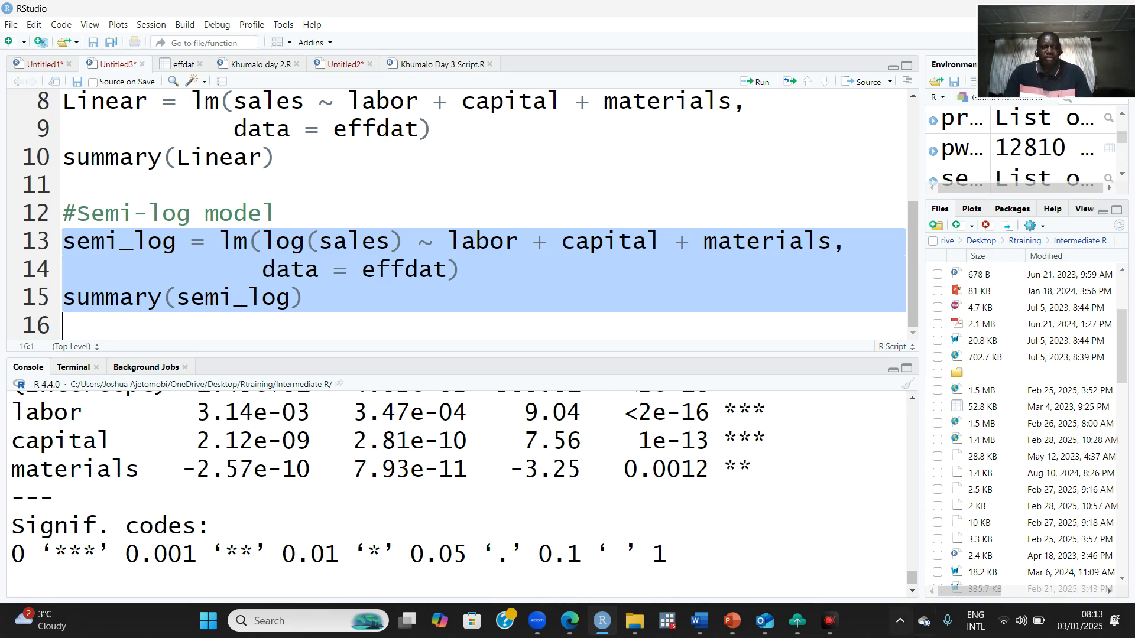
scroll(911, 588, "down", 5)
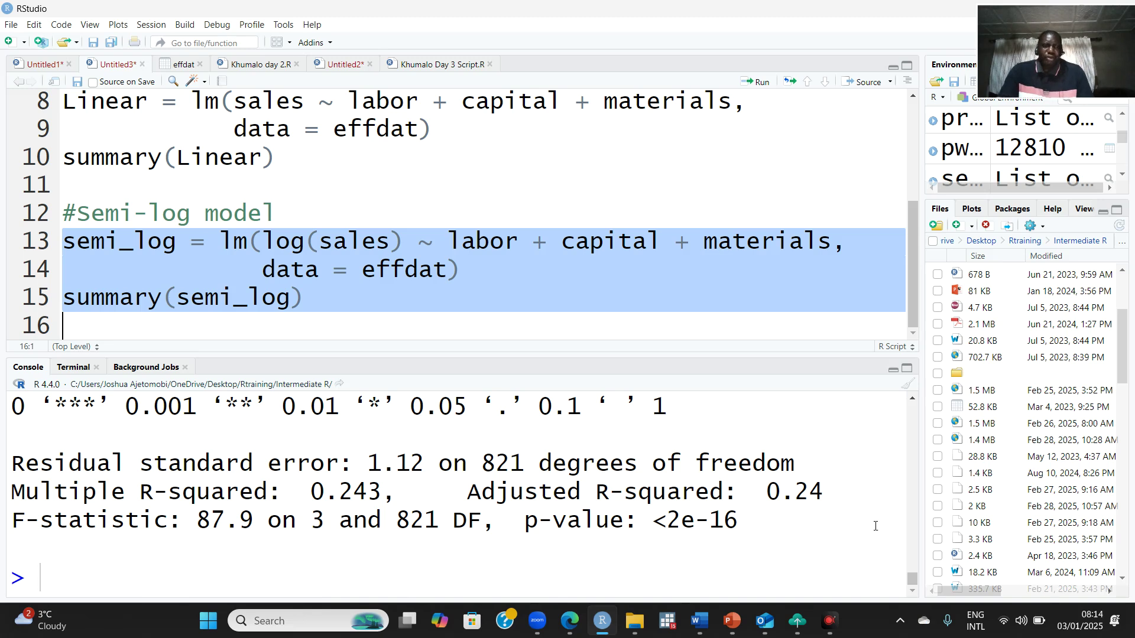
left_click(913, 400)
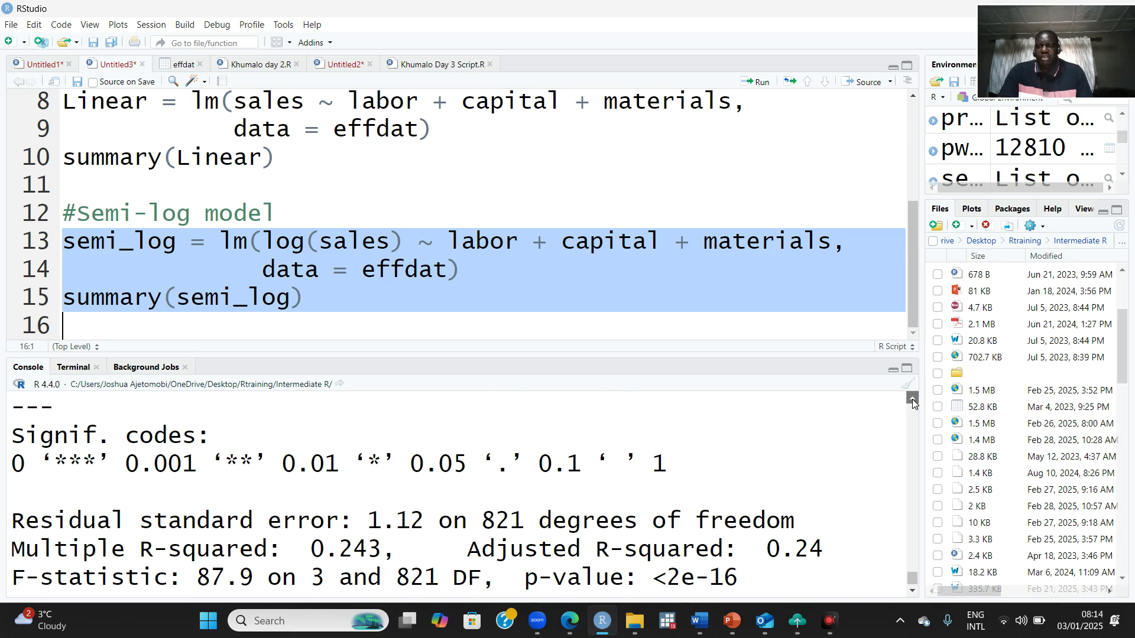
scroll(913, 401, "up", 4)
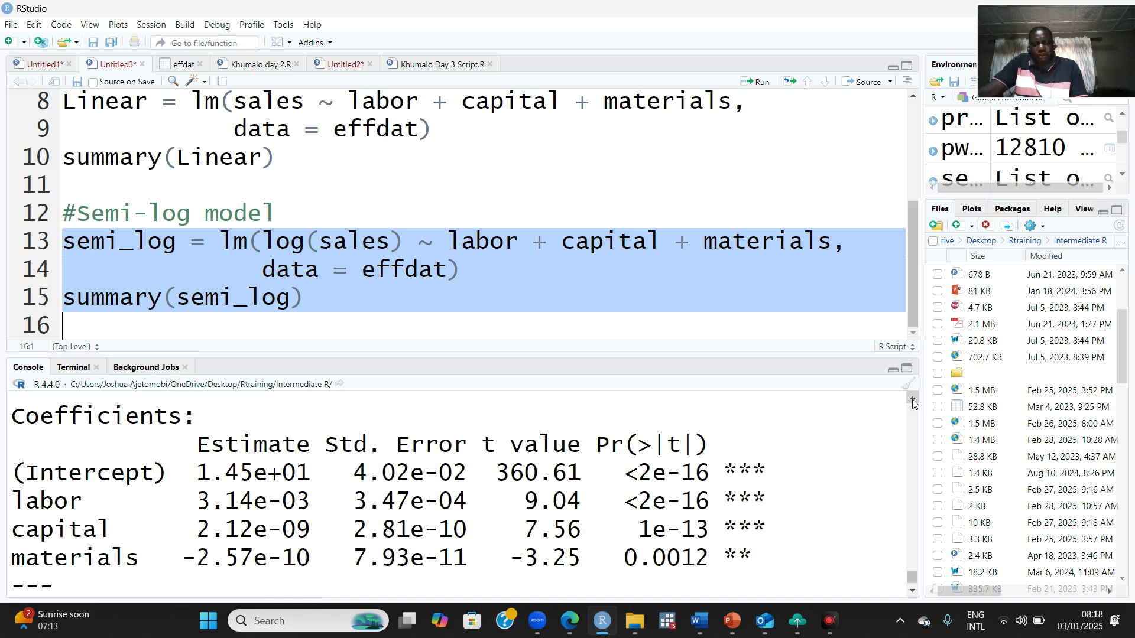
key("Right")
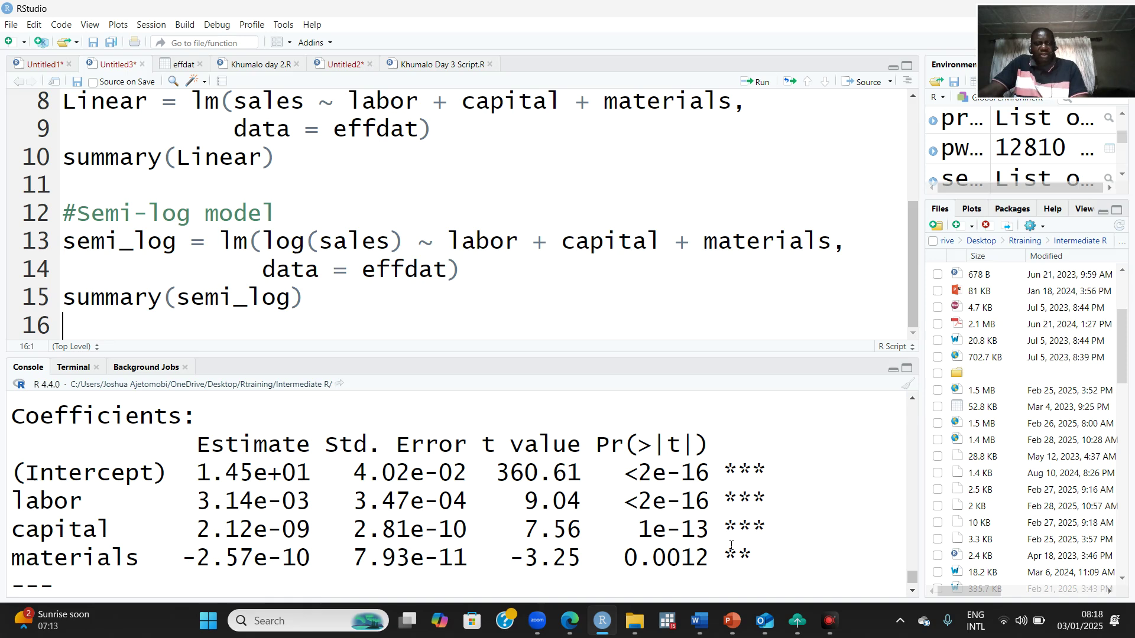
- Add the comment #log-log model below the semi-log summary, leaving a blank line between them
key("Return")
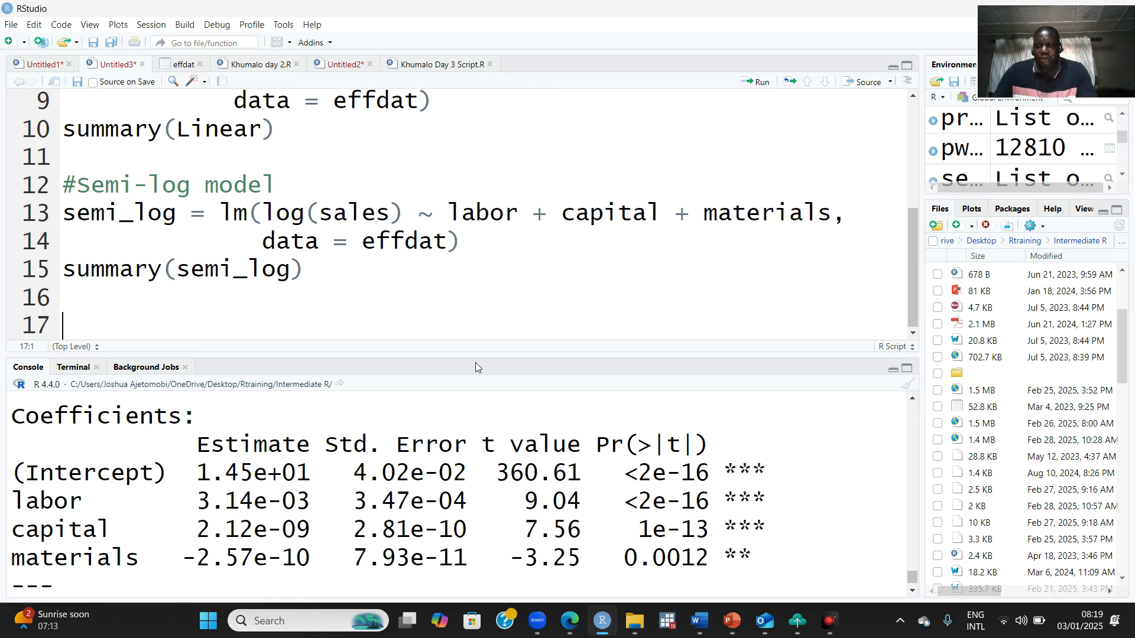
type("#")
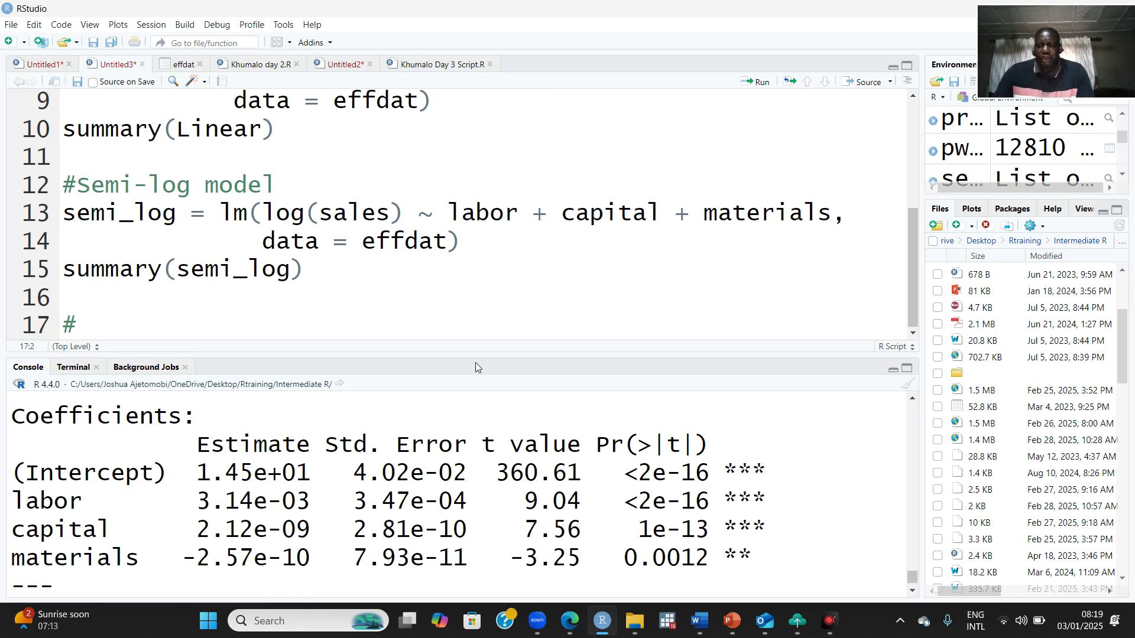
type("log")
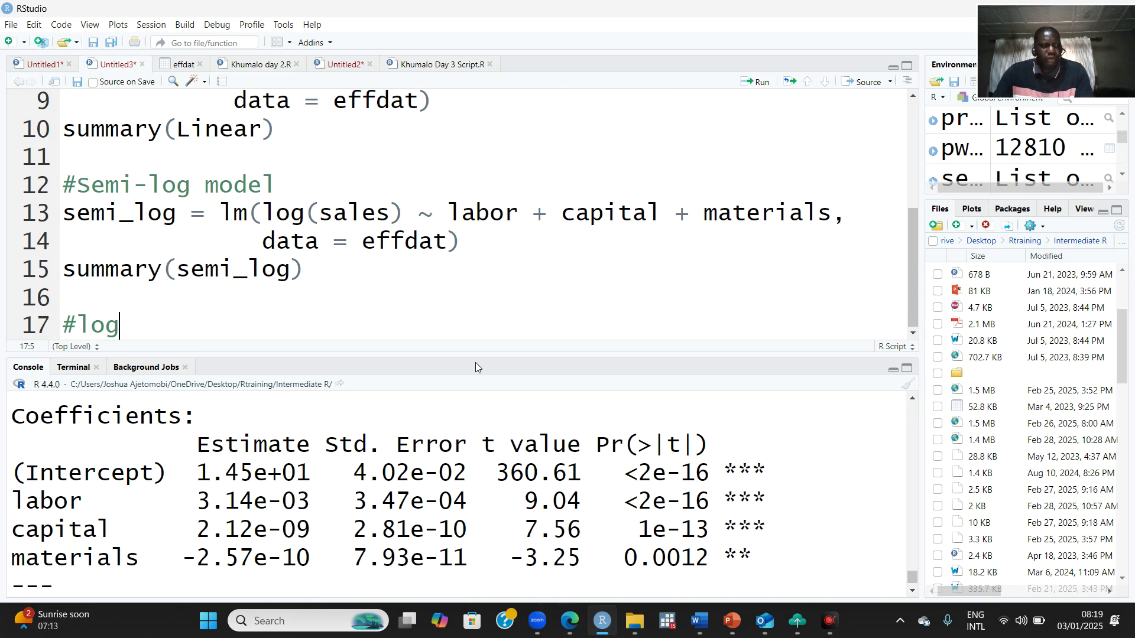
type("-")
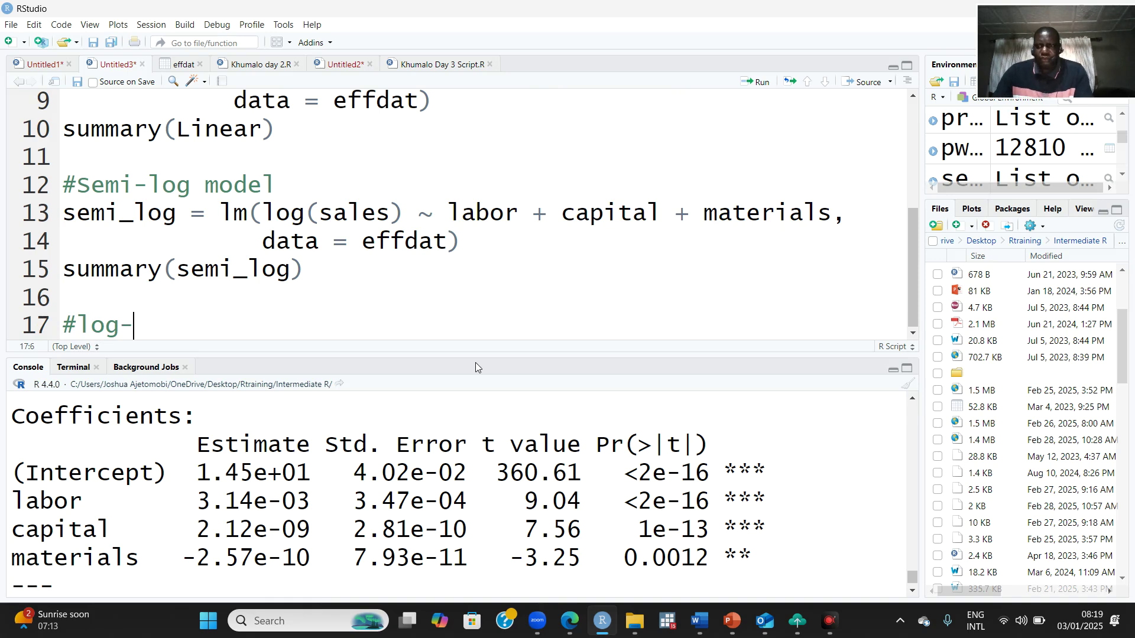
type("log ")
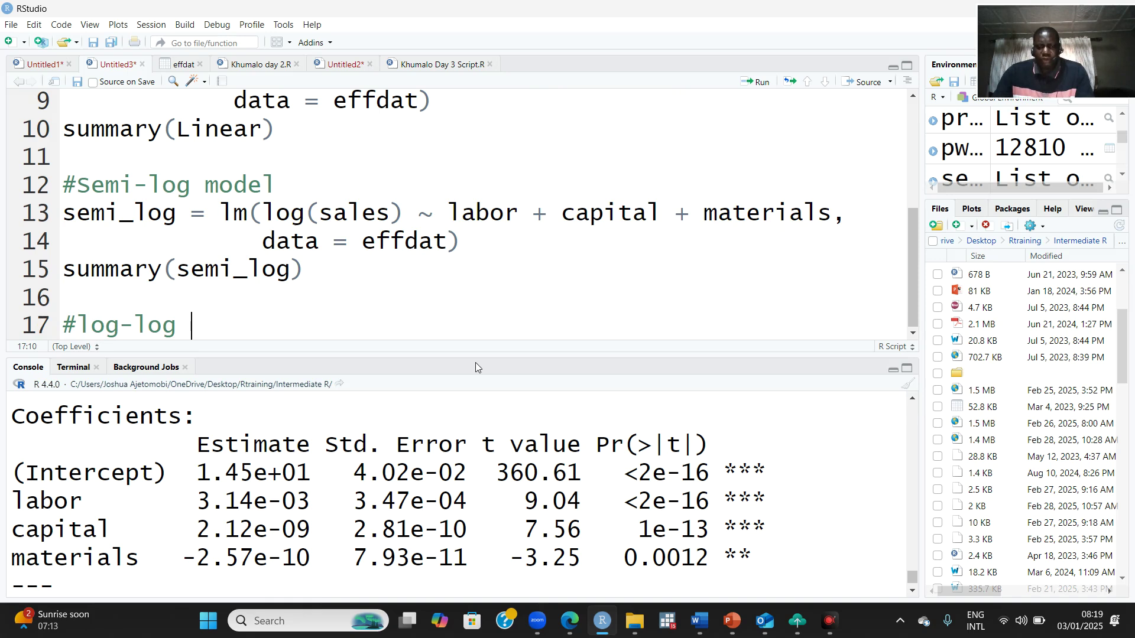
type("model")
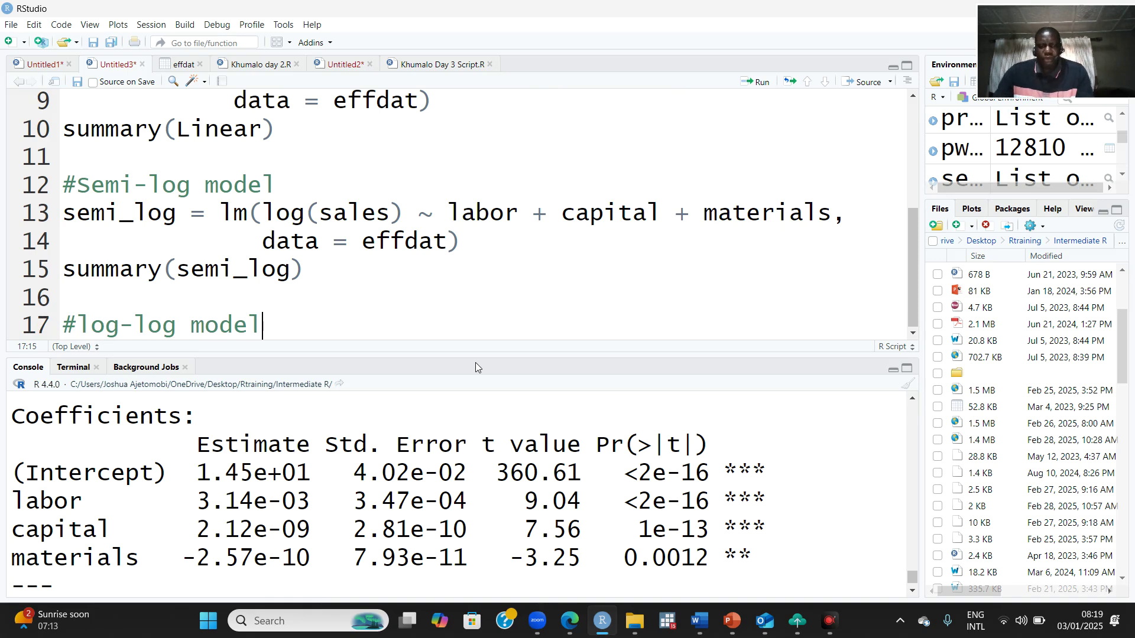
key("Return")
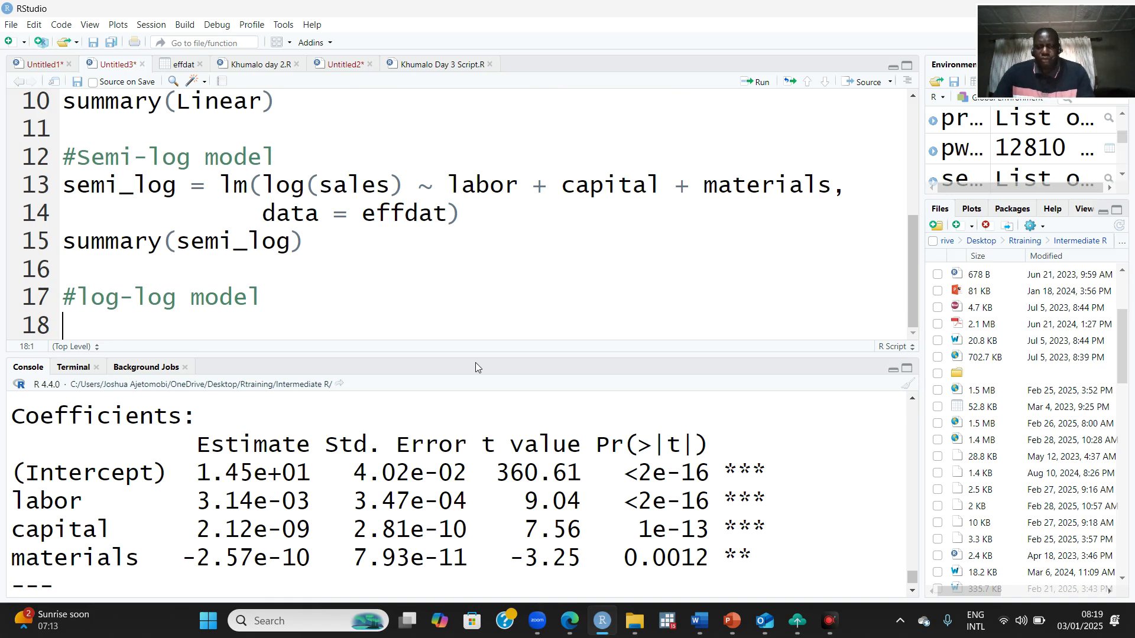
- Begin the log_log model as an lm() call regressing log(sales) on log(labor) under the log-log comment
type("log")
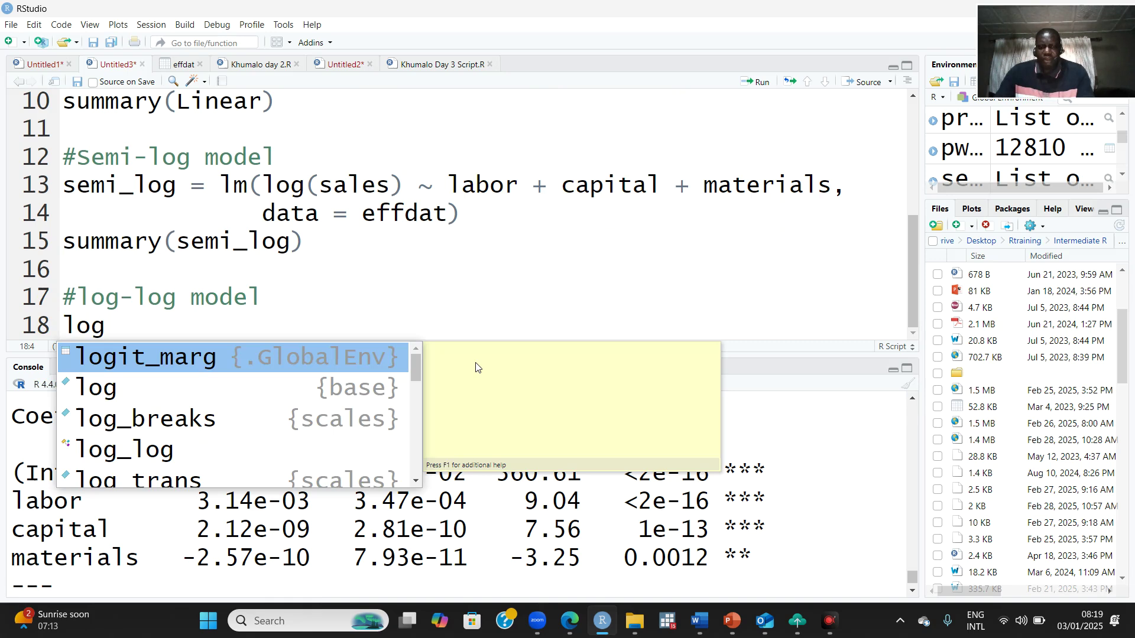
type("_log ")
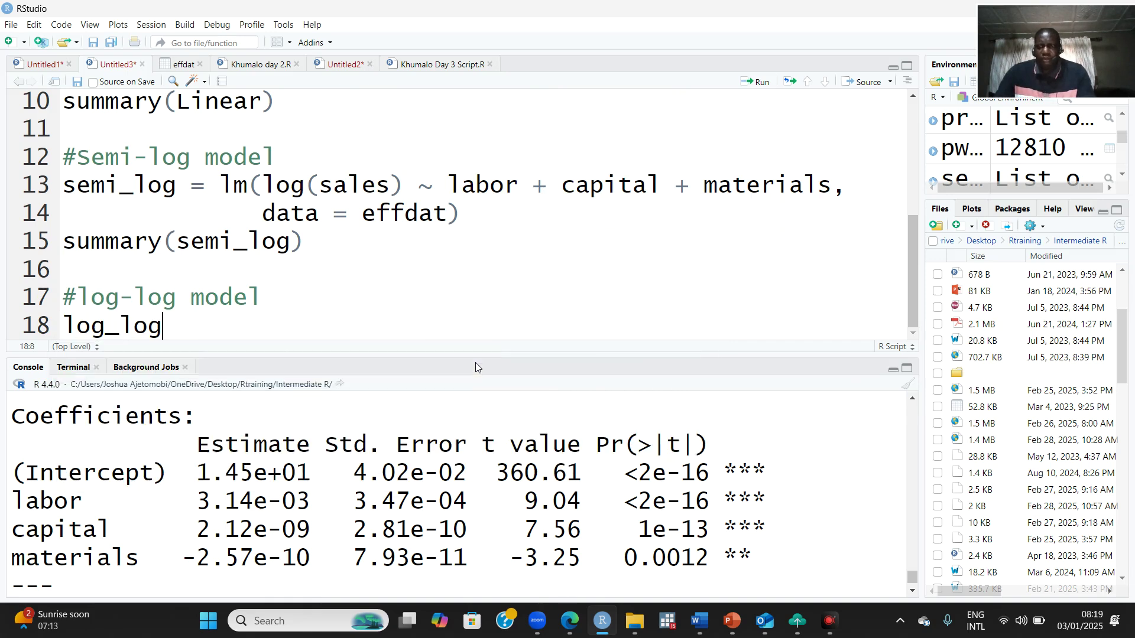
type("= lm(log")
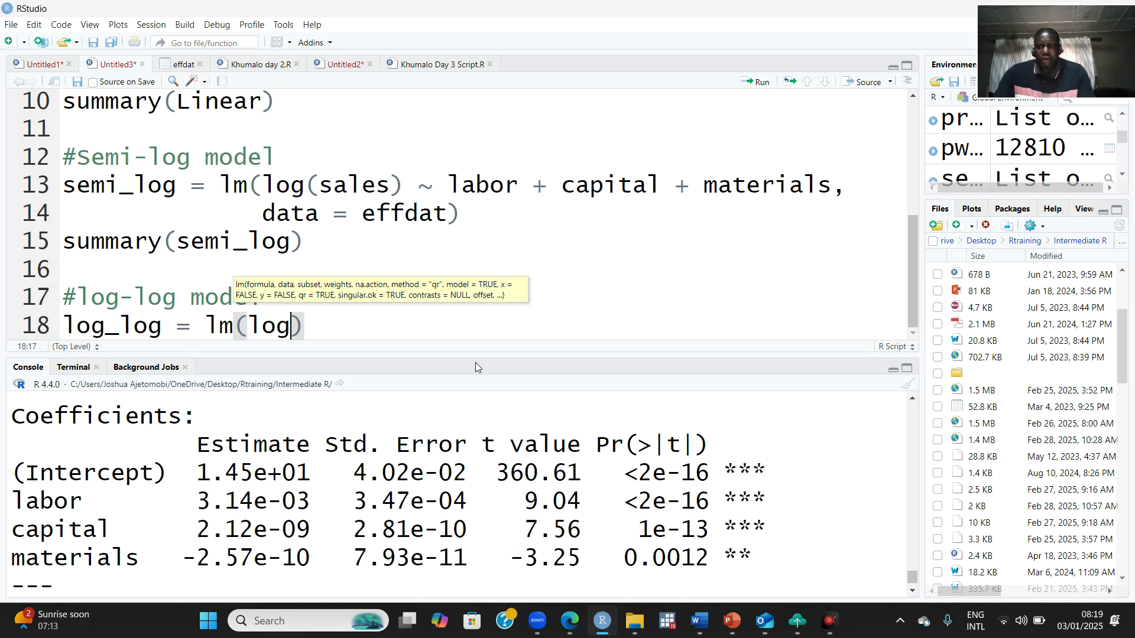
type("(sales")
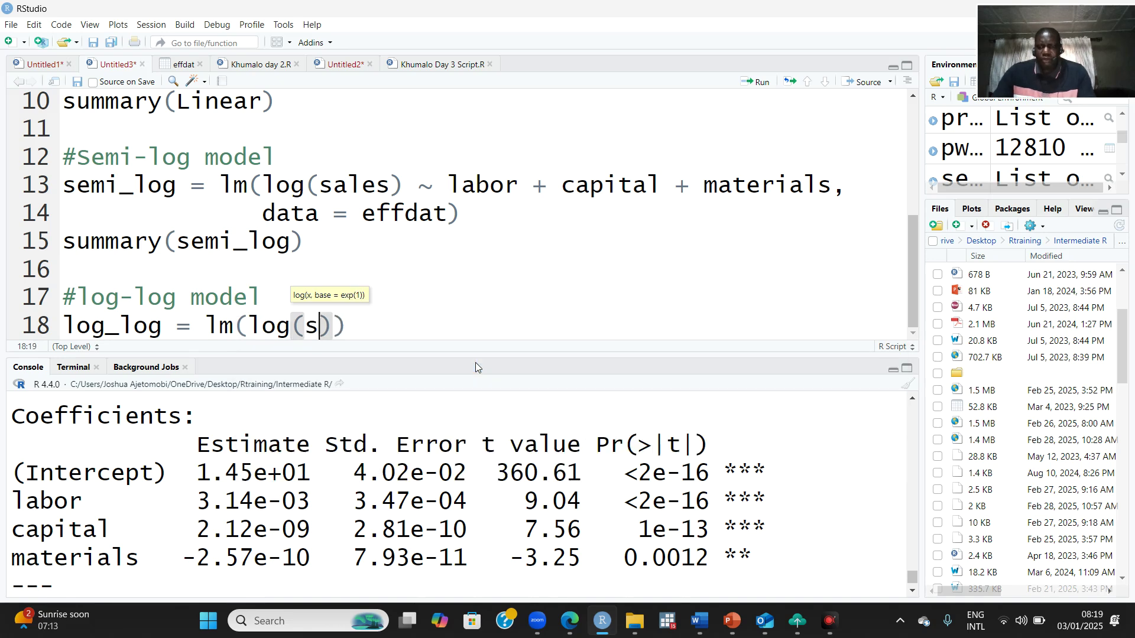
type(")")
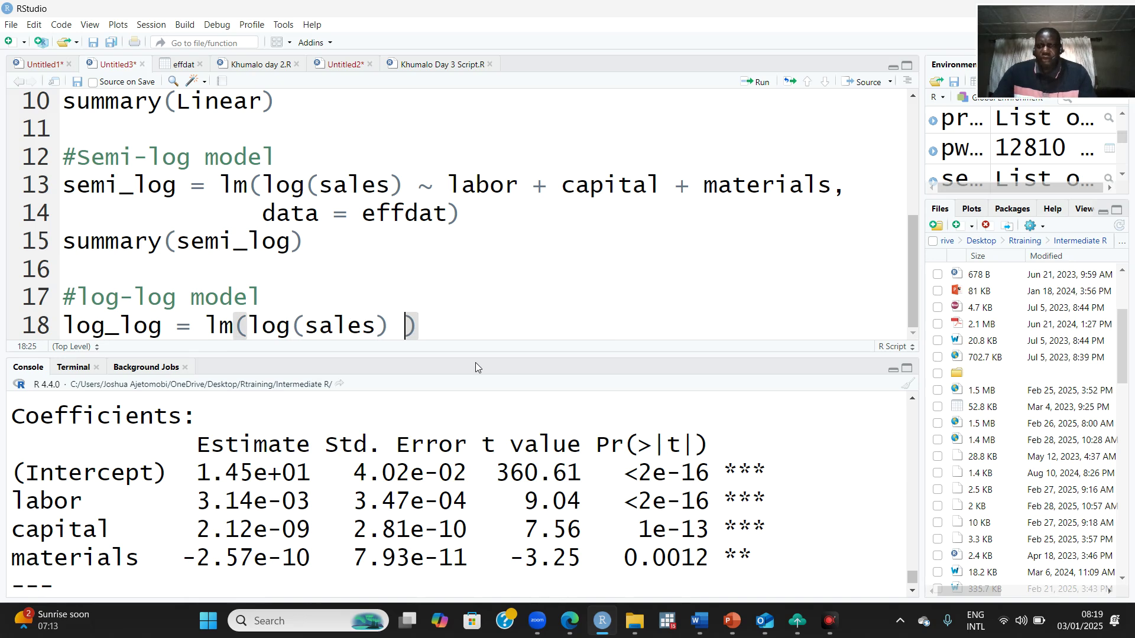
type(" ~ ")
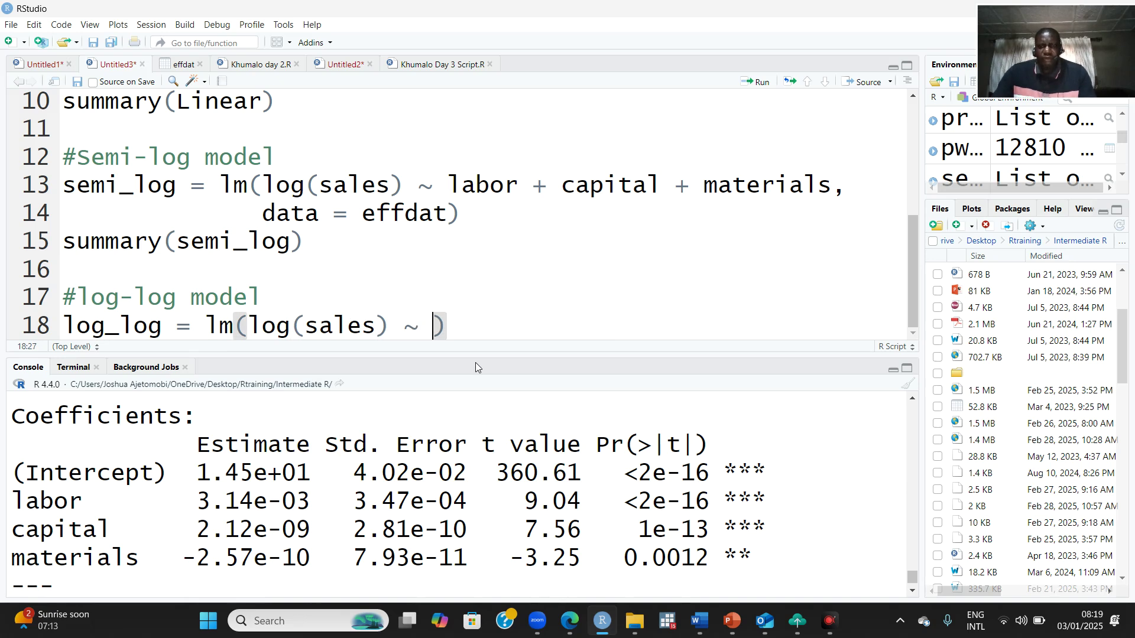
type("log")
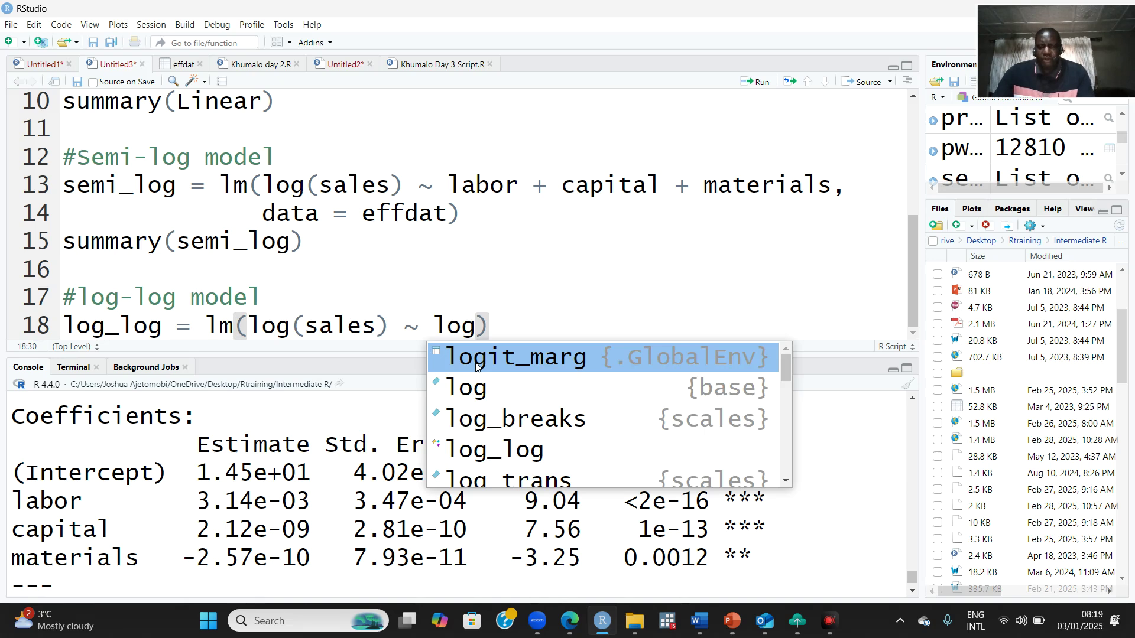
type("(")
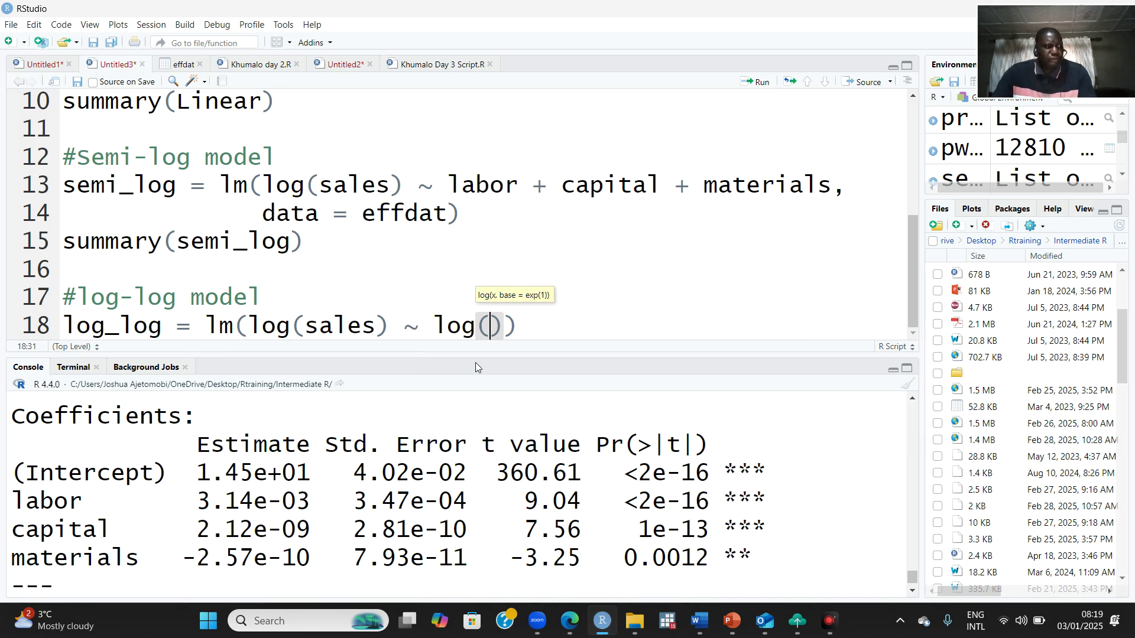
type("labor")
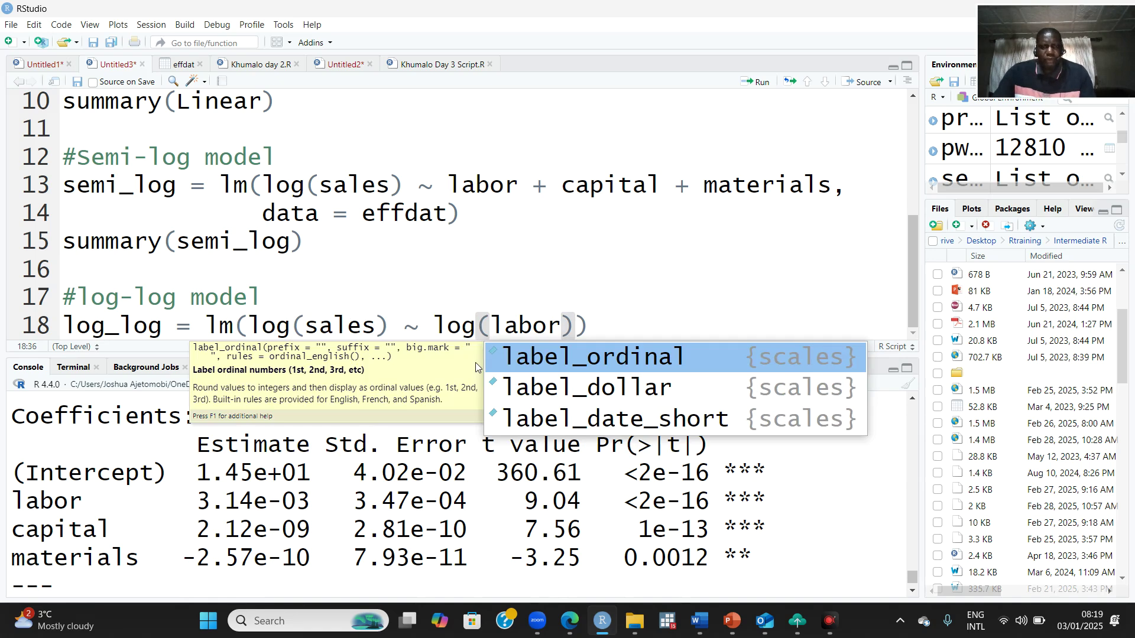
type(")")
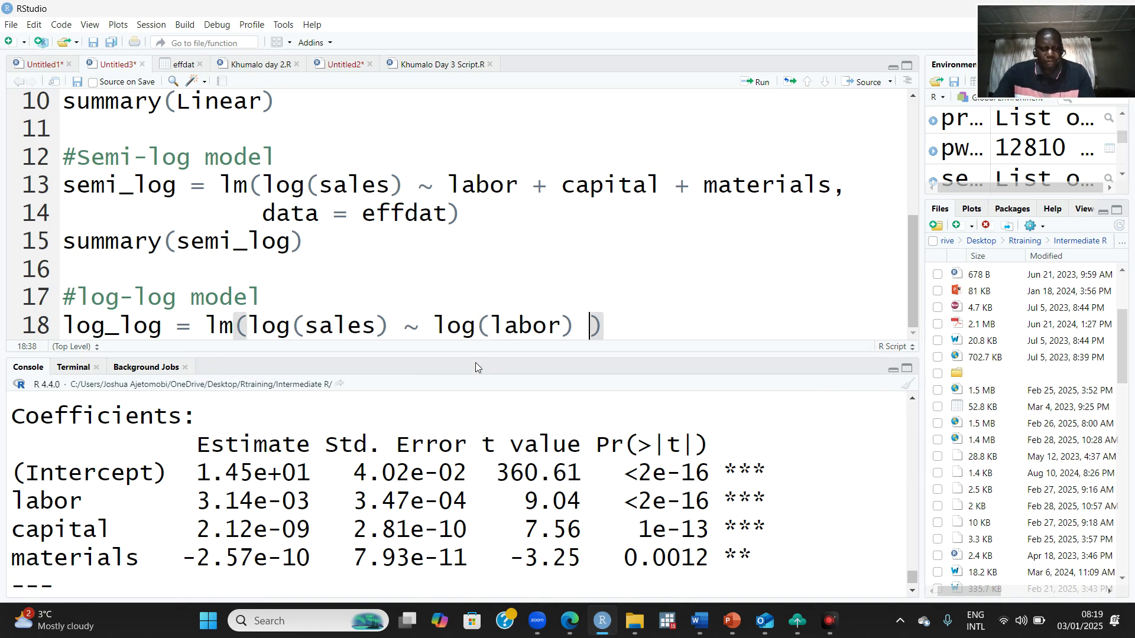